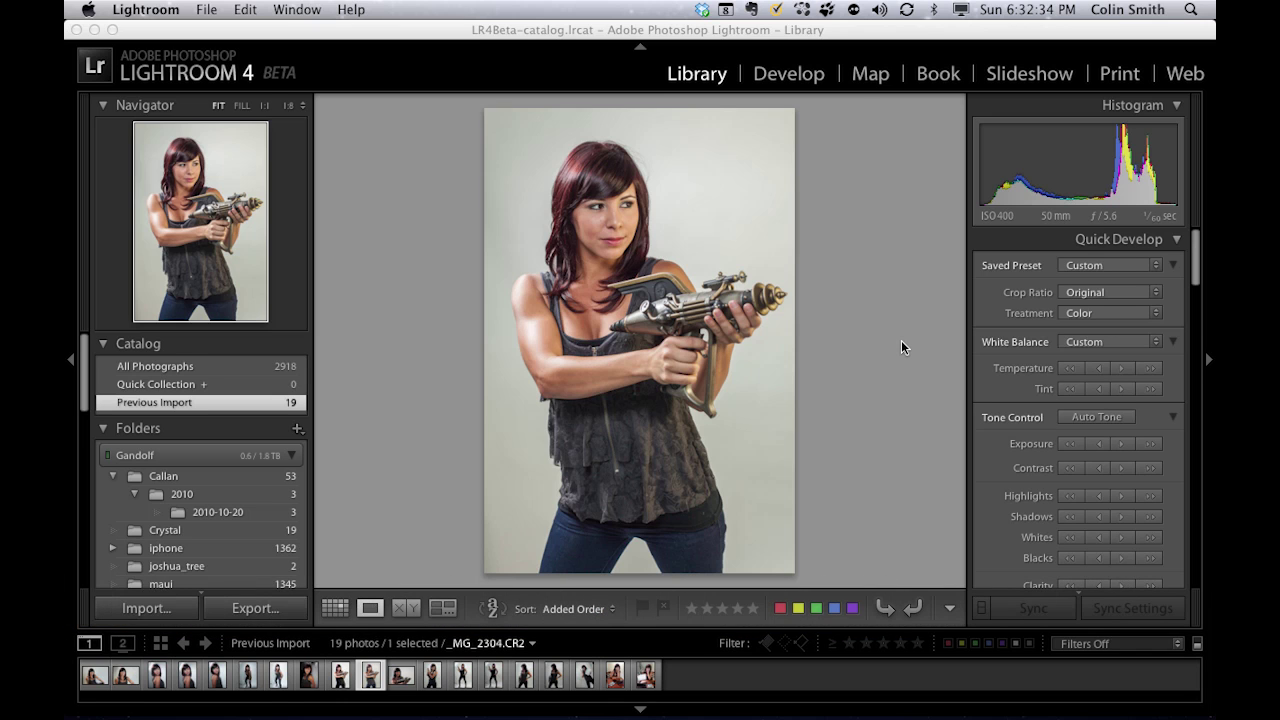
Open the 2010-10-20 folder, select MVI_0270.jpg, and browse the folder as a thumbnail grid.
{"action": "left_click", "coordinate": [224, 513]}
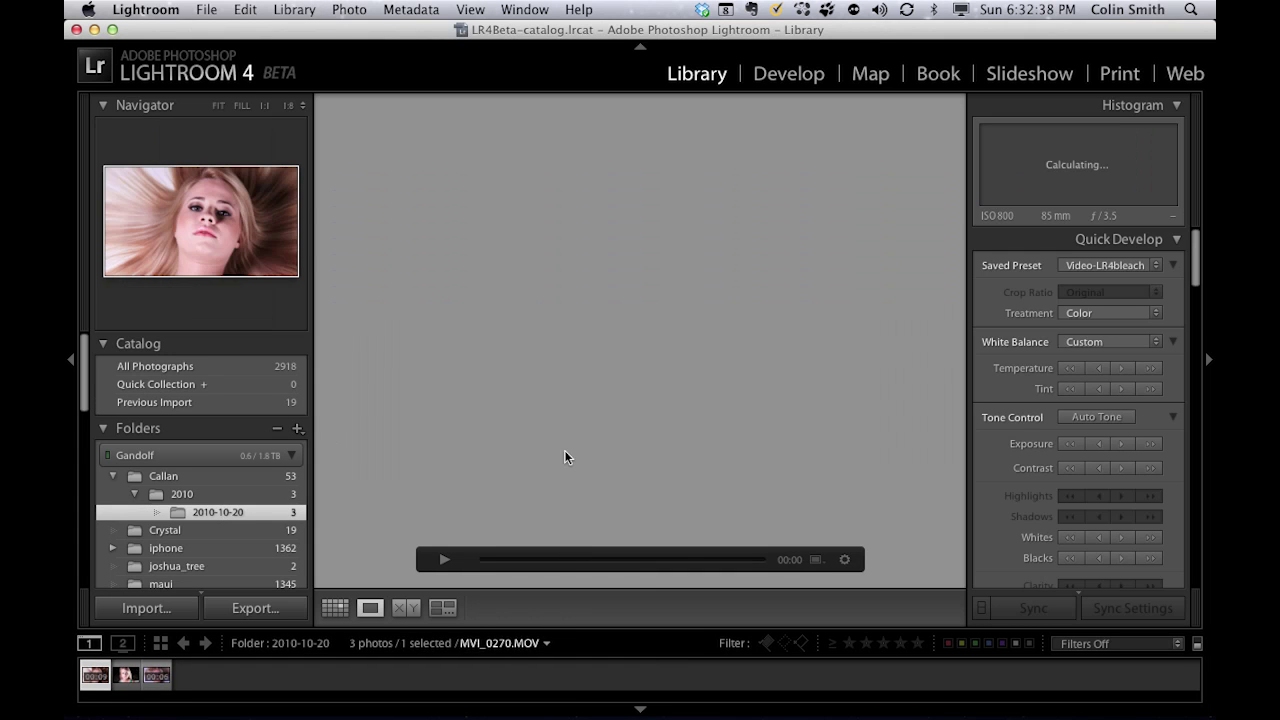
{"action": "left_click", "coordinate": [127, 672]}
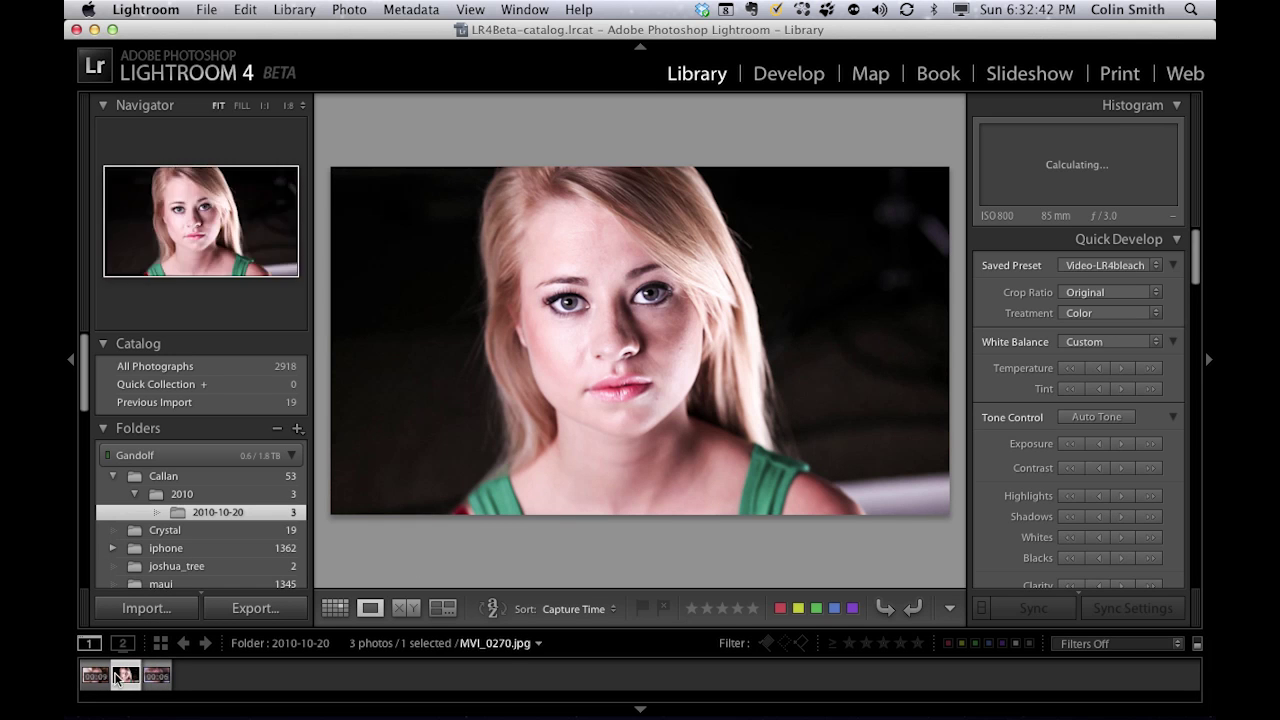
{"action": "double_click", "coordinate": [565, 226]}
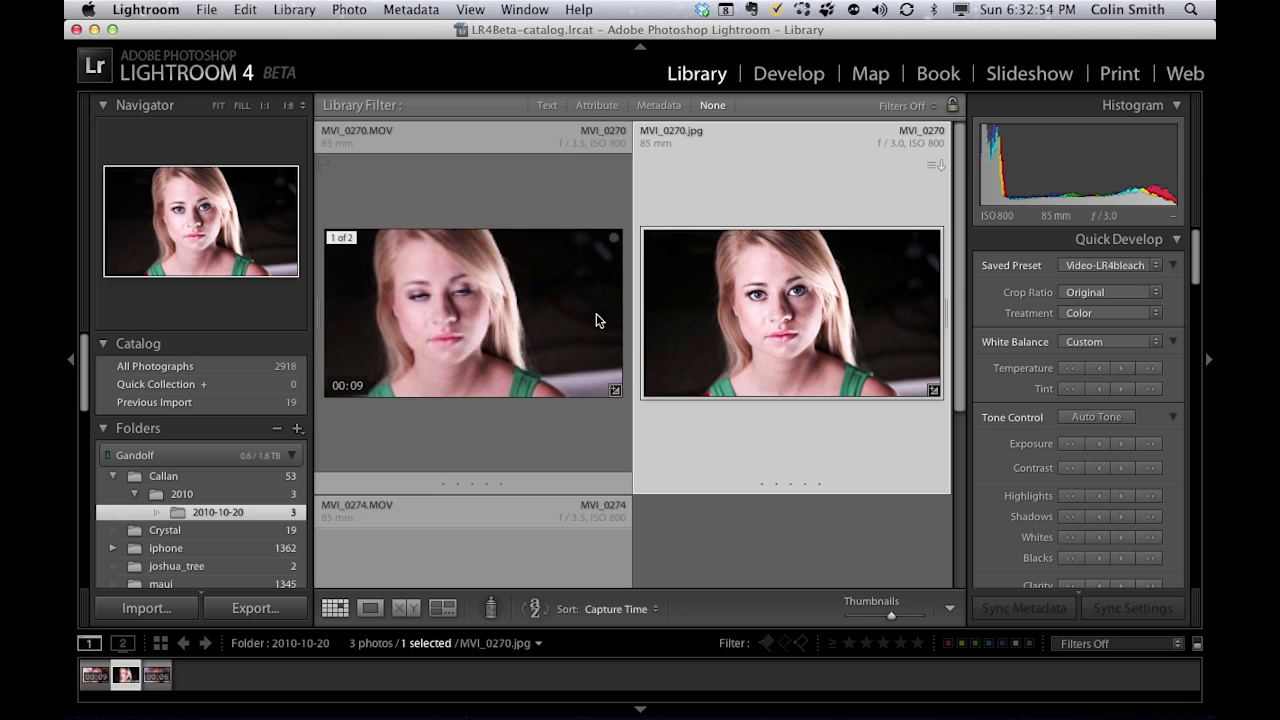
{"action": "scroll", "coordinate": [505, 438], "scroll_direction": "down", "scroll_amount": 3}
{"action": "scroll", "coordinate": [505, 438], "scroll_direction": "down", "scroll_amount": 2}
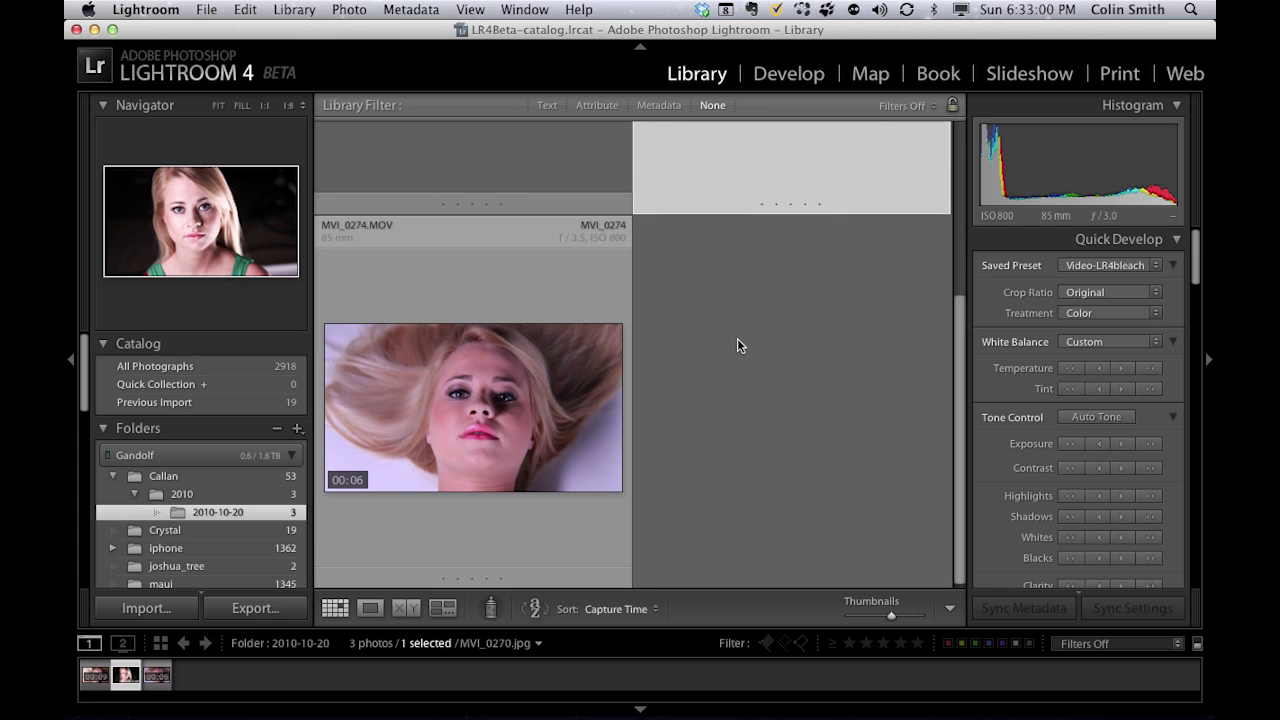
Open MVI_0274.MOV in Loupe view, play it, and show its frames for trimming.
{"action": "double_click", "coordinate": [600, 360]}
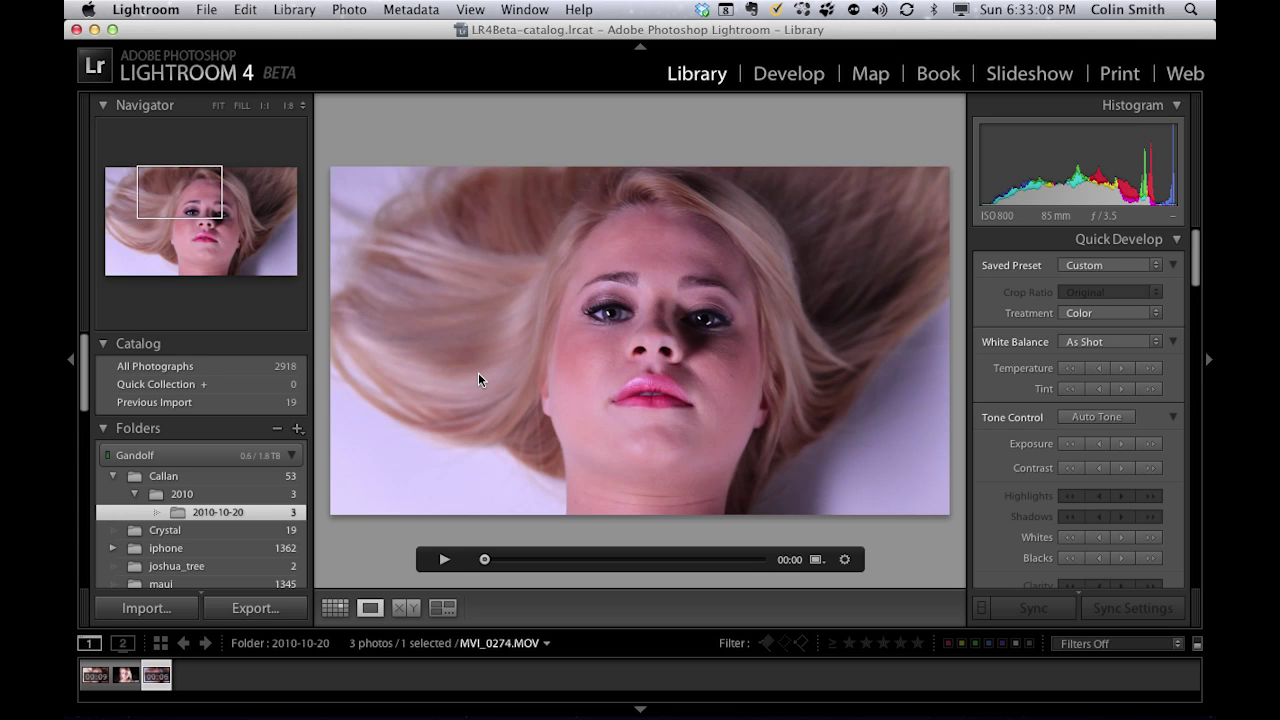
{"action": "left_click", "coordinate": [444, 561]}
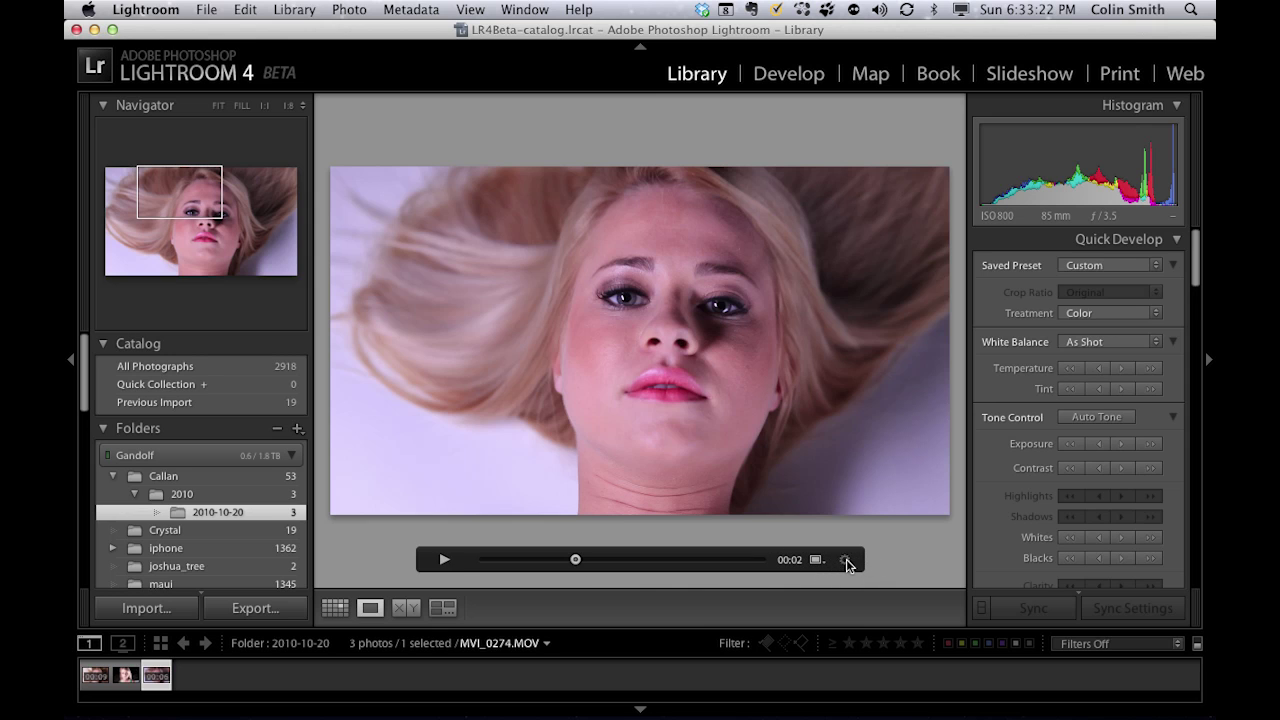
{"action": "left_click", "coordinate": [845, 562]}
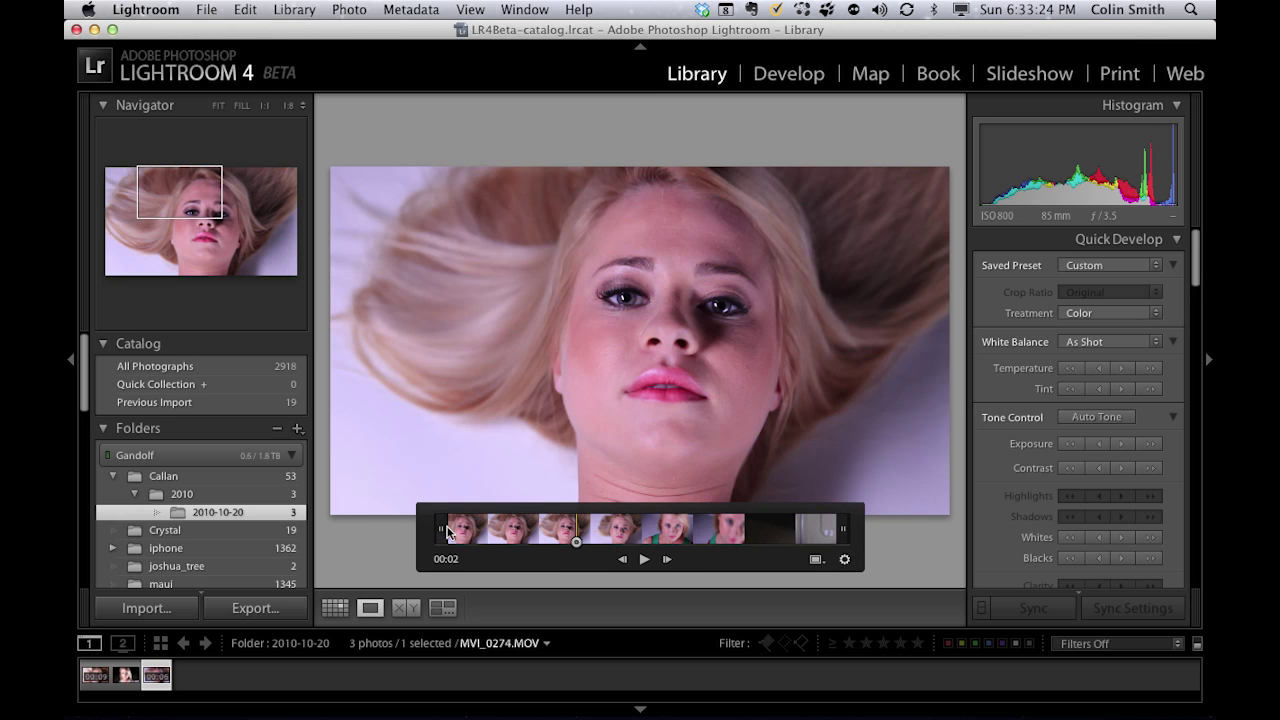
Trim the dark ending and opening frames from MVI_0274.MOV, then play and pause the result.
{"action": "left_click_drag", "start_coordinate": [578, 543], "coordinate": [742, 544]}
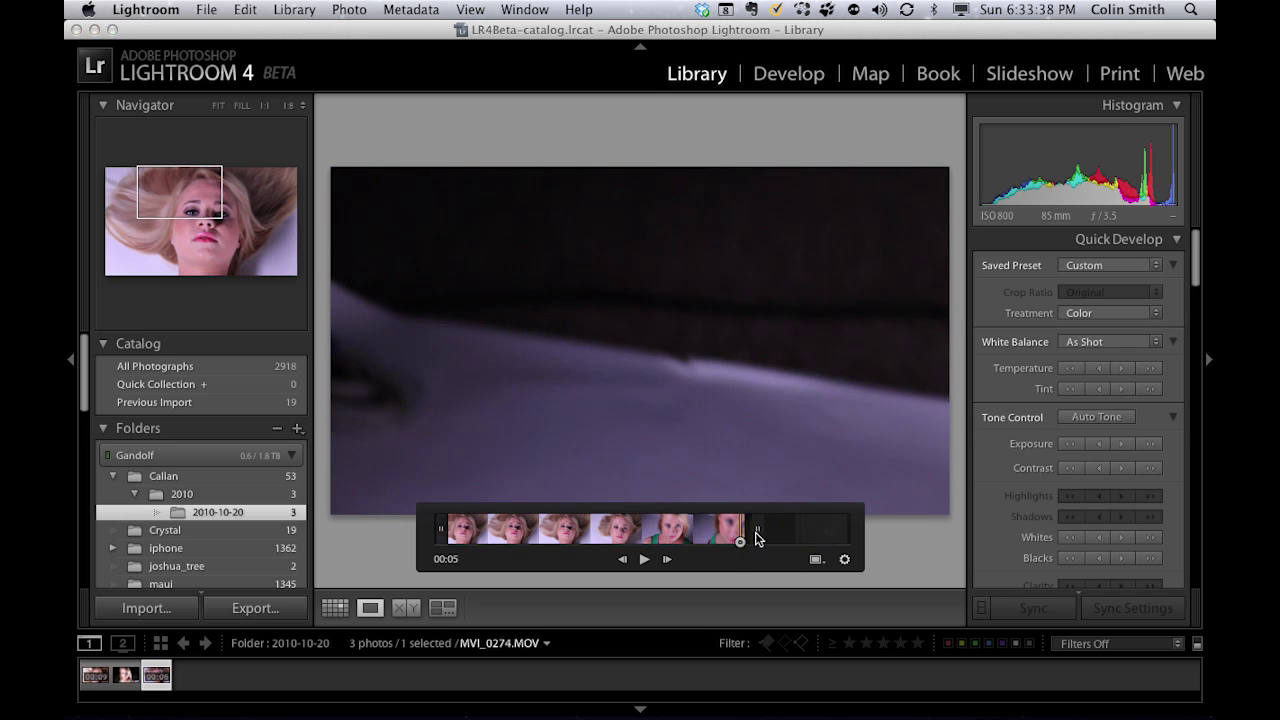
{"action": "left_click_drag", "start_coordinate": [740, 545], "coordinate": [557, 548]}
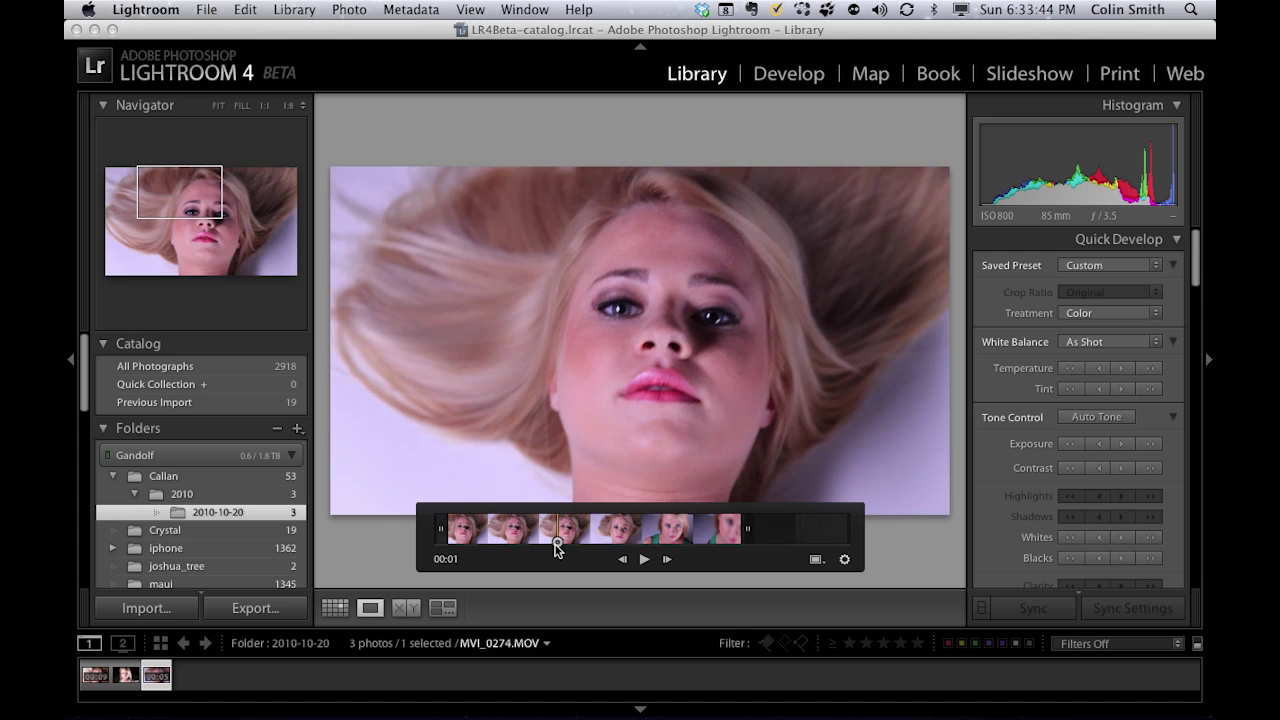
{"action": "left_click_drag", "start_coordinate": [441, 529], "coordinate": [550, 531]}
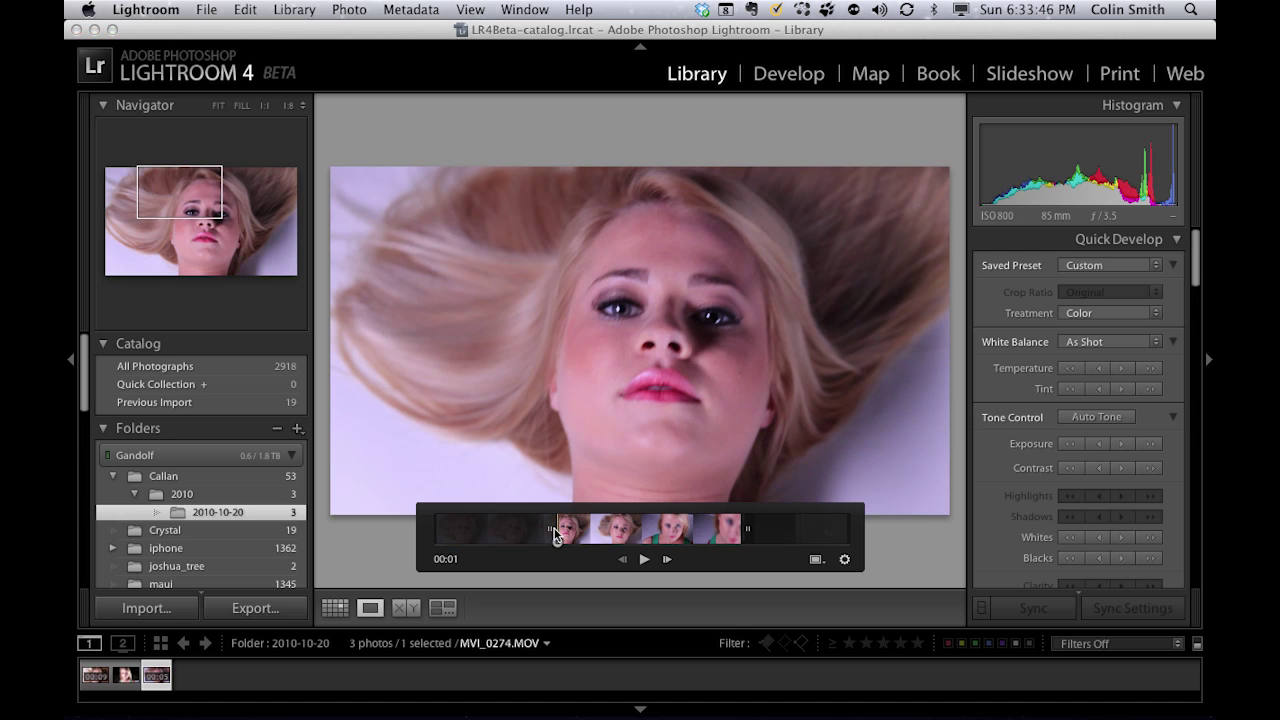
{"action": "left_click", "coordinate": [645, 560]}
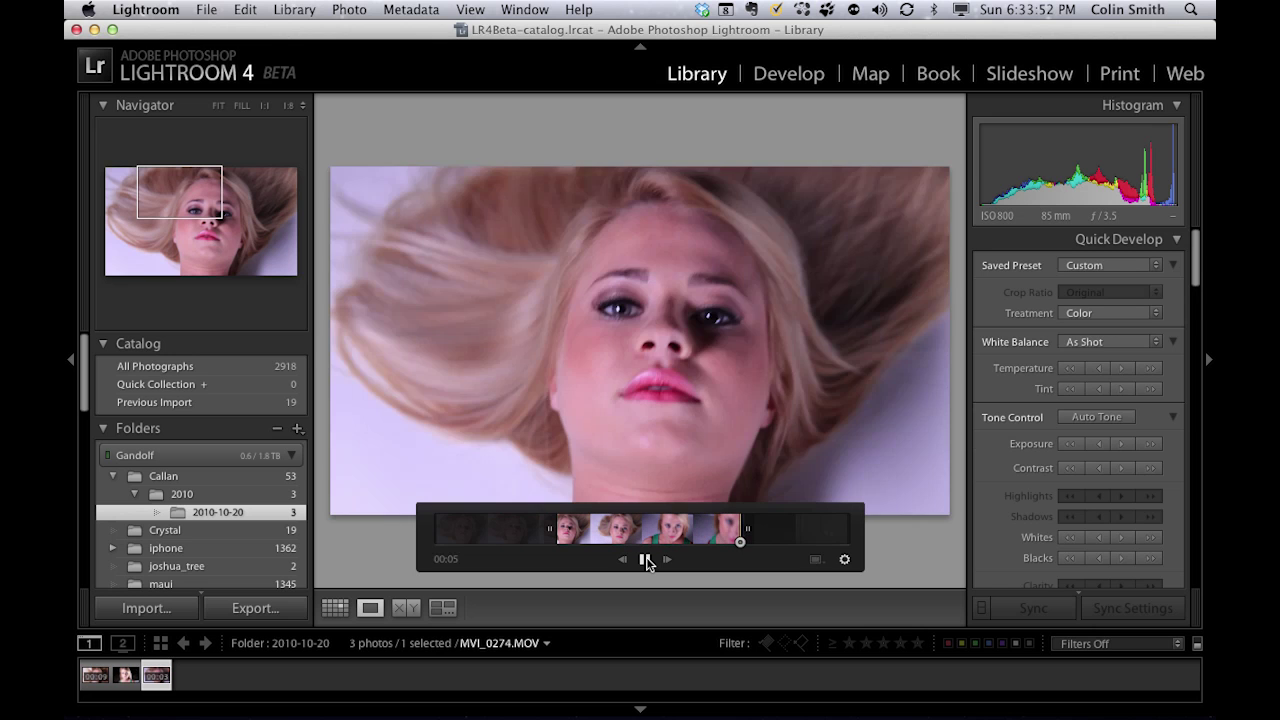
{"action": "left_click", "coordinate": [645, 560]}
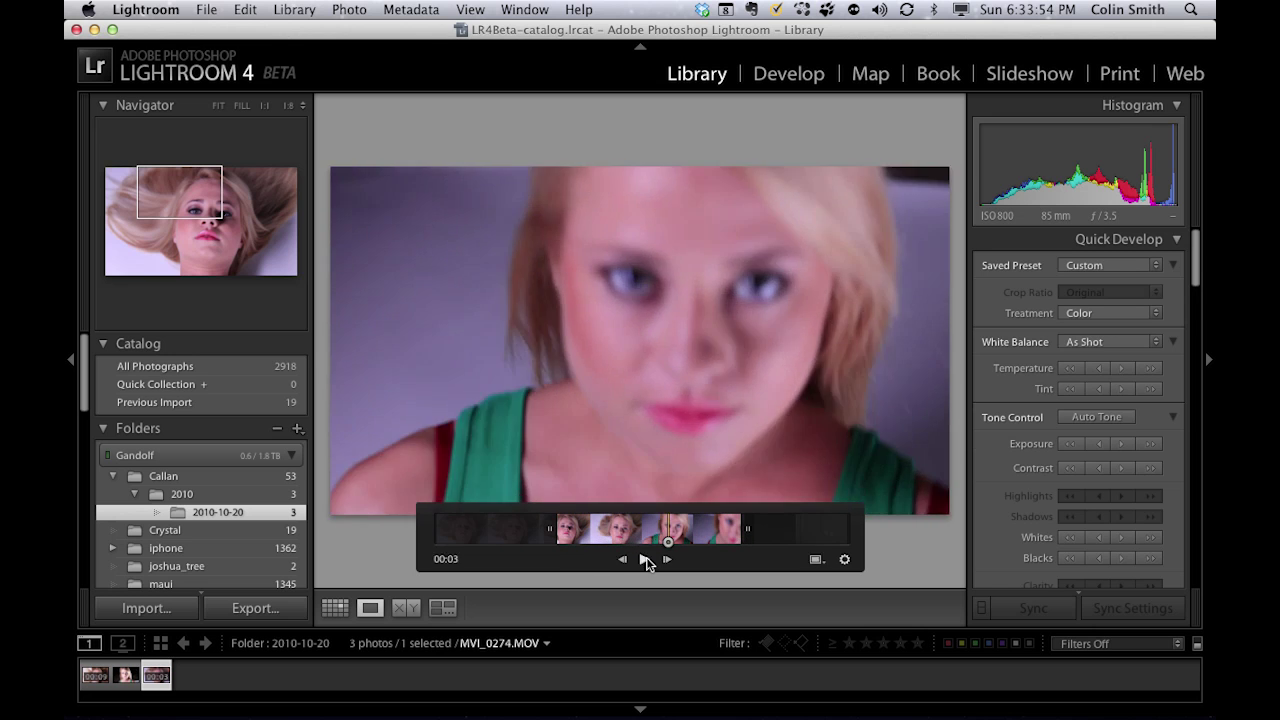
On the 00:02 frame, set White Balance to Custom, trying cooler then warmer Temperature.
{"action": "left_click_drag", "start_coordinate": [670, 543], "coordinate": [578, 543]}
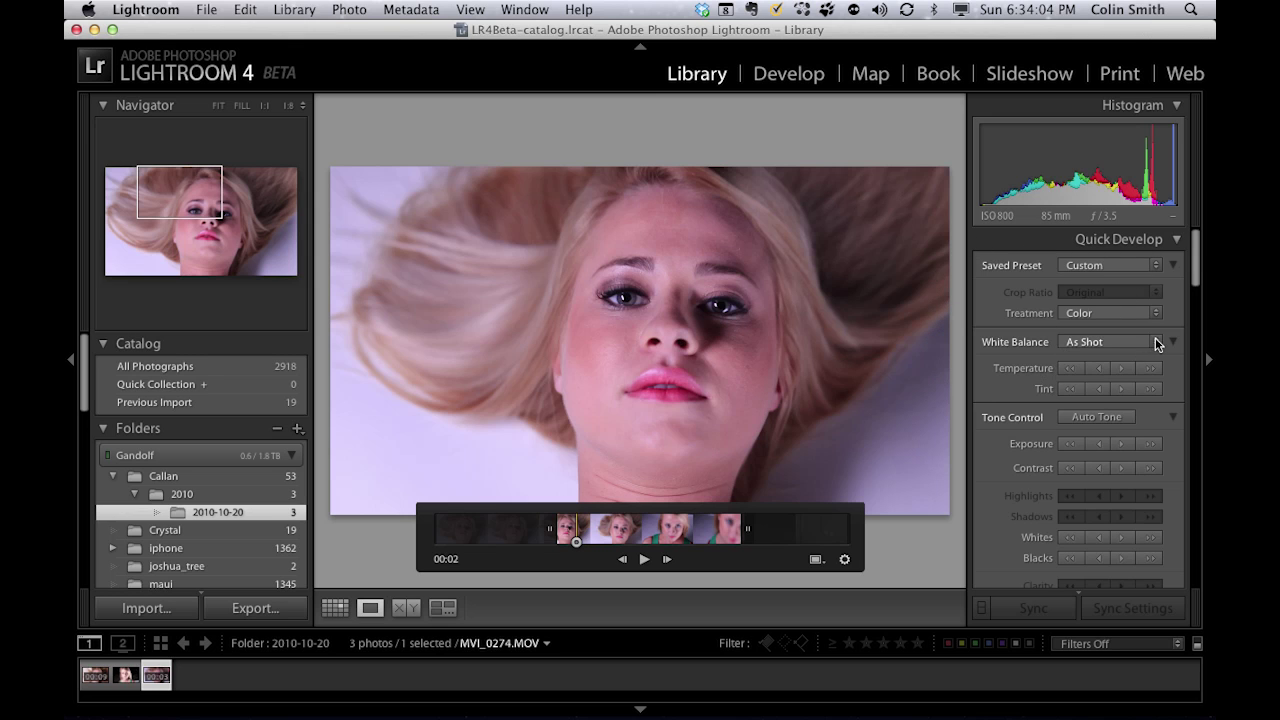
{"action": "left_click", "coordinate": [1157, 344]}
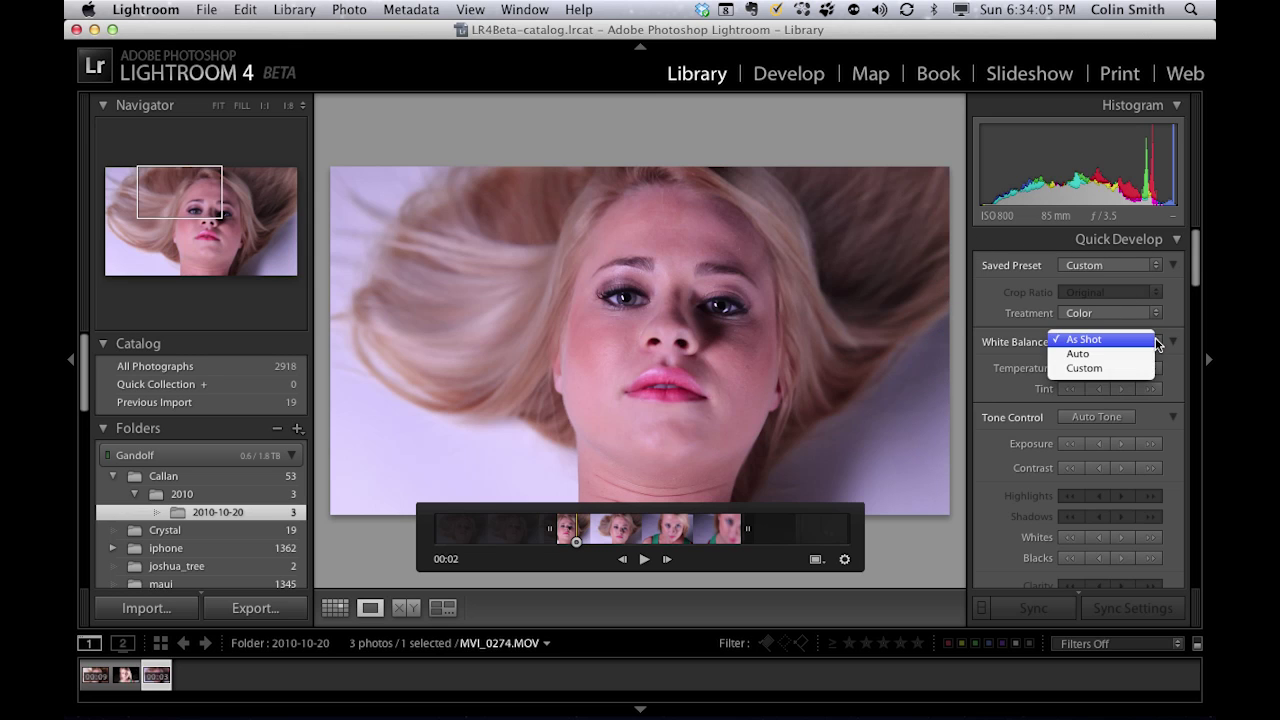
{"action": "left_click", "coordinate": [1097, 367]}
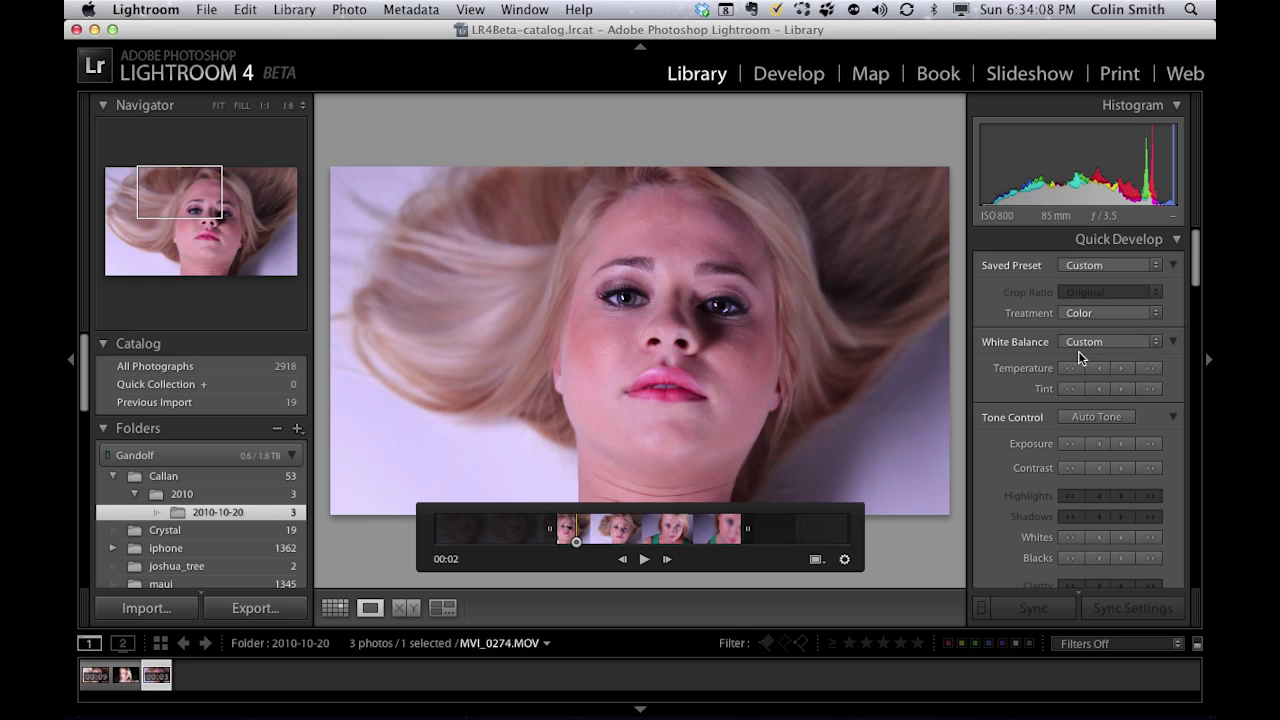
{"action": "left_click", "coordinate": [1070, 368]}
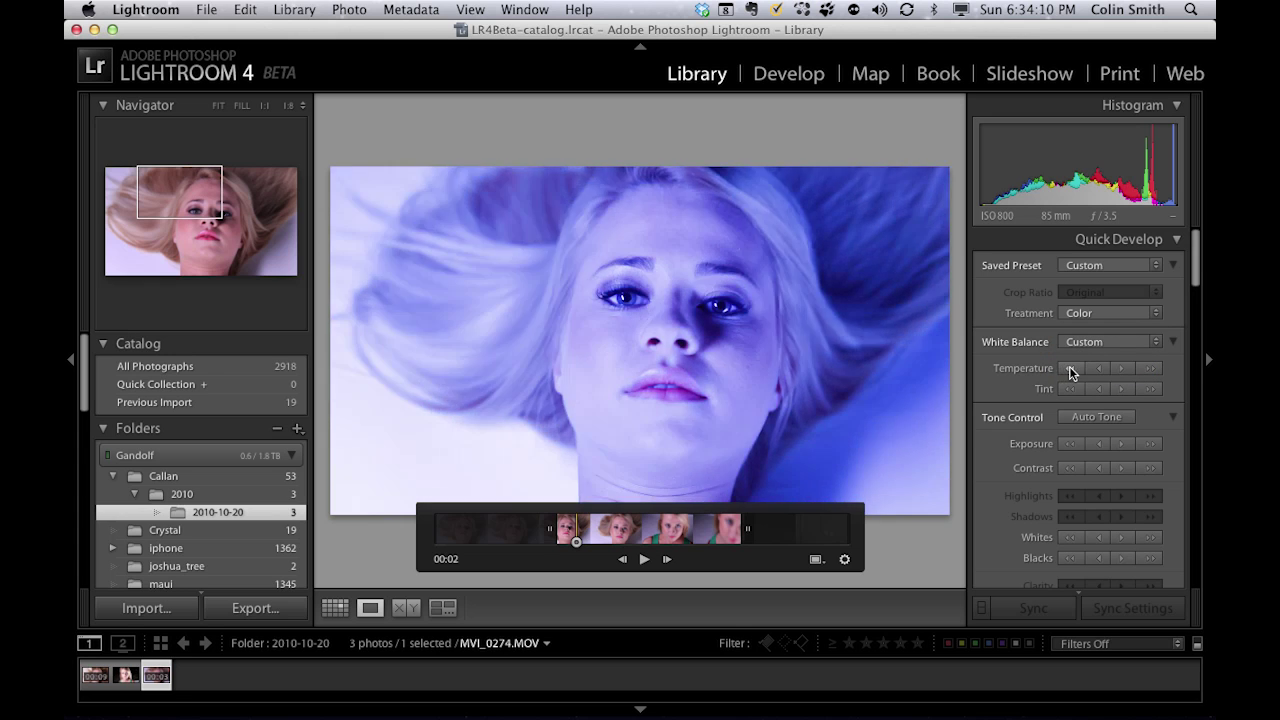
{"action": "left_click", "coordinate": [1150, 368]}
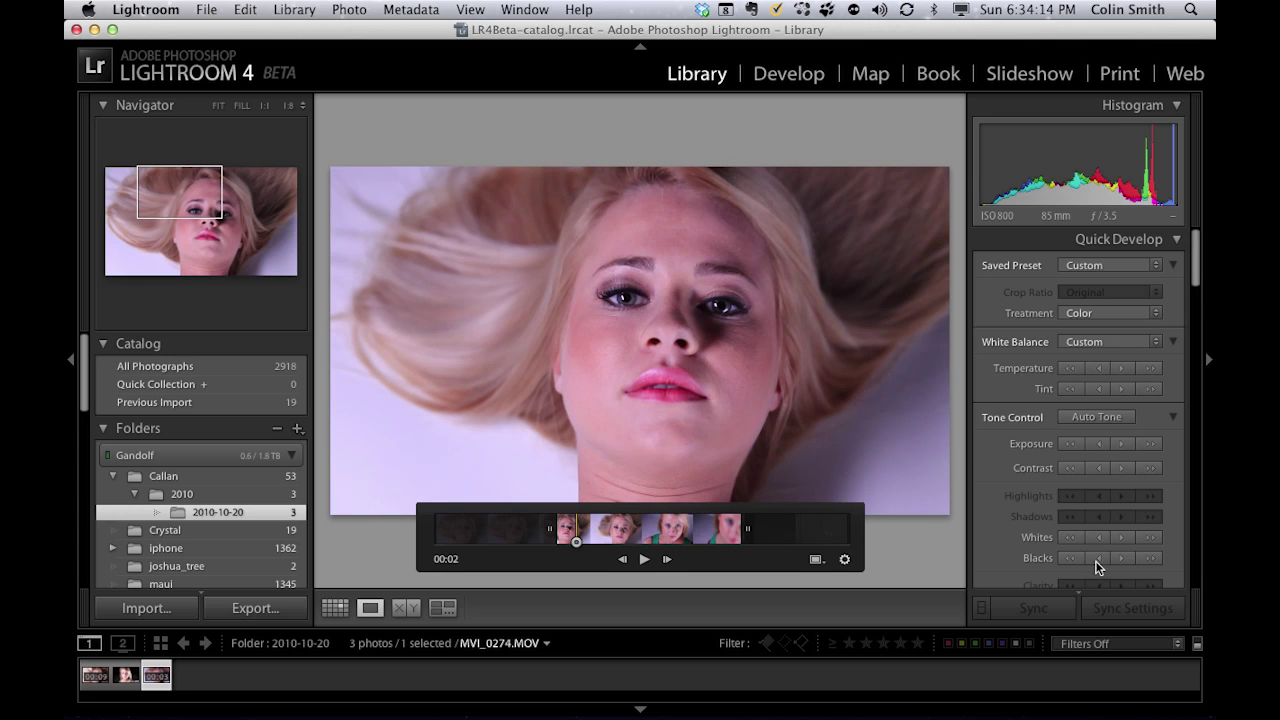
Darken and then brighten the clip's Exposure in Quick Develop.
{"action": "scroll", "coordinate": [1024, 430], "scroll_direction": "down", "scroll_amount": 3}
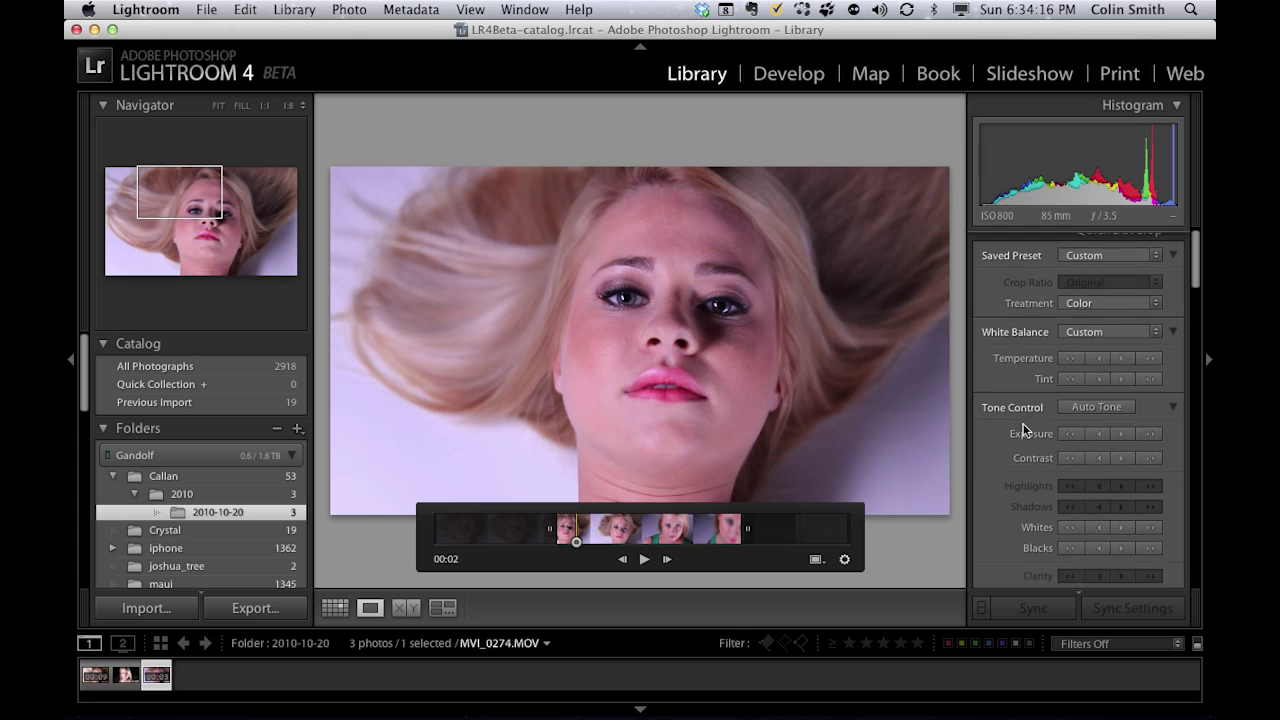
{"action": "scroll", "coordinate": [1023, 430], "scroll_direction": "down", "scroll_amount": 4}
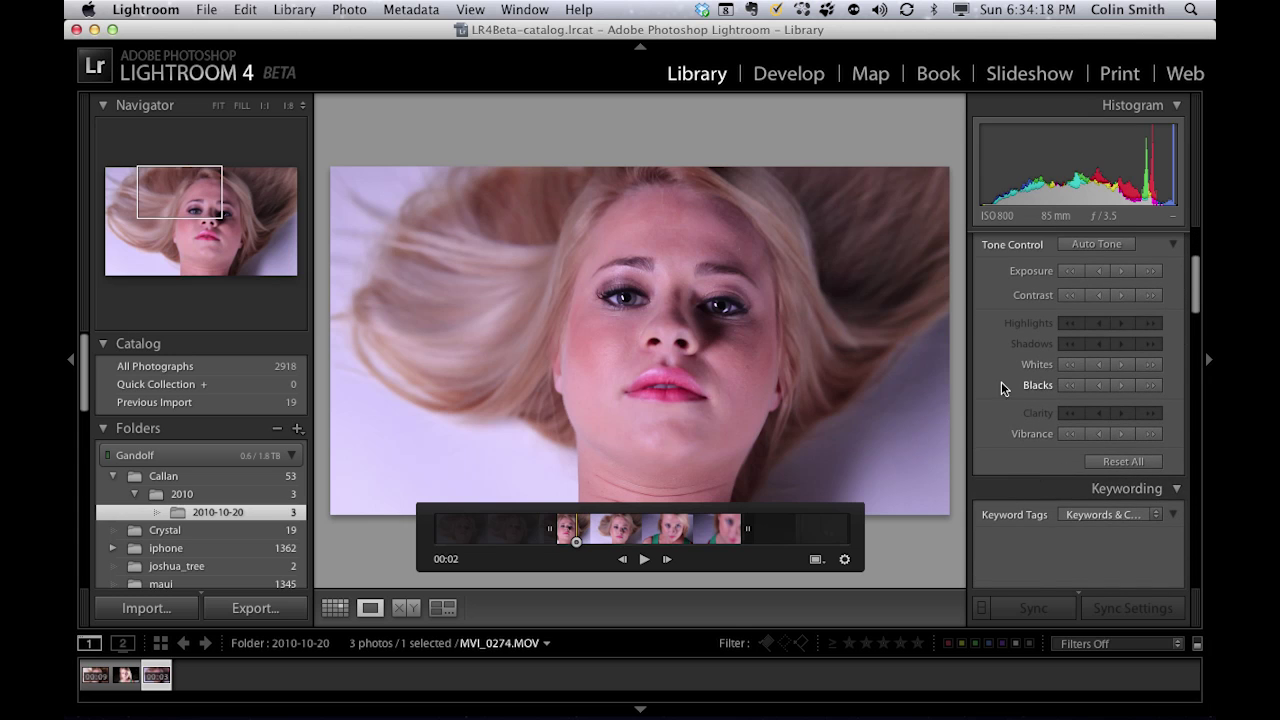
{"action": "scroll", "coordinate": [999, 381], "scroll_direction": "up", "scroll_amount": 5}
{"action": "scroll", "coordinate": [1000, 380], "scroll_direction": "up", "scroll_amount": 2}
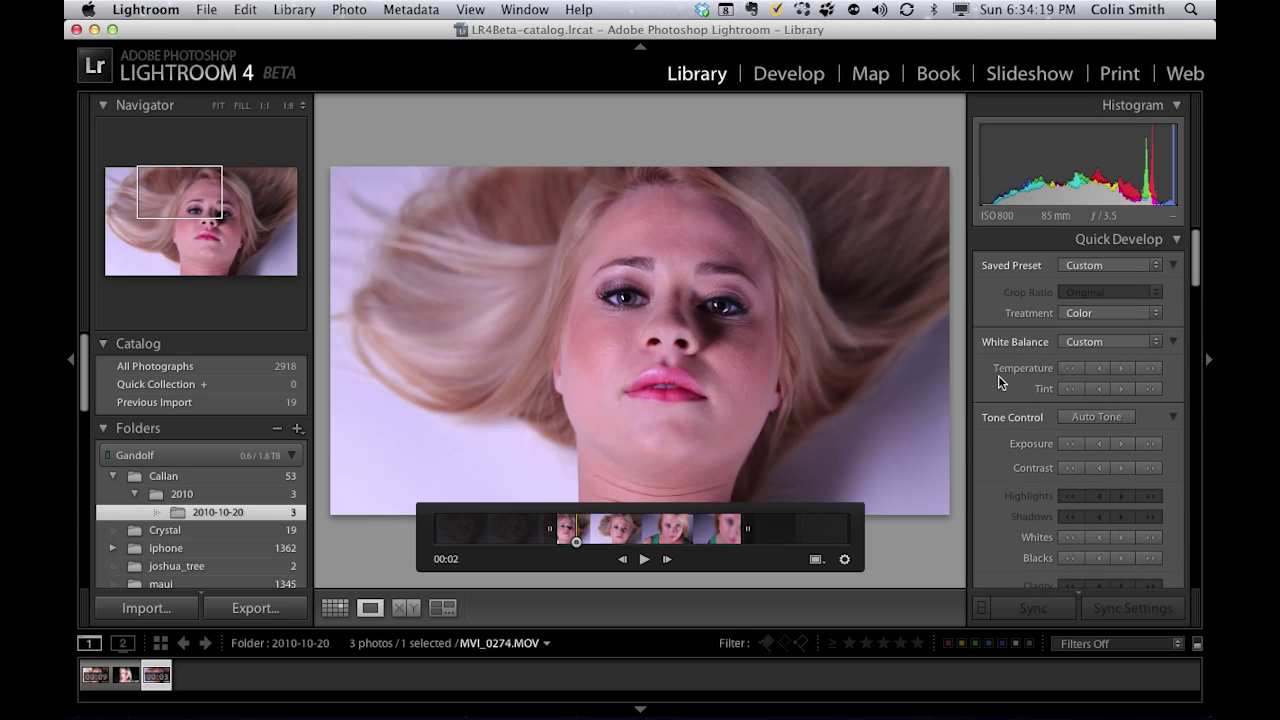
{"action": "left_click", "coordinate": [1068, 443]}
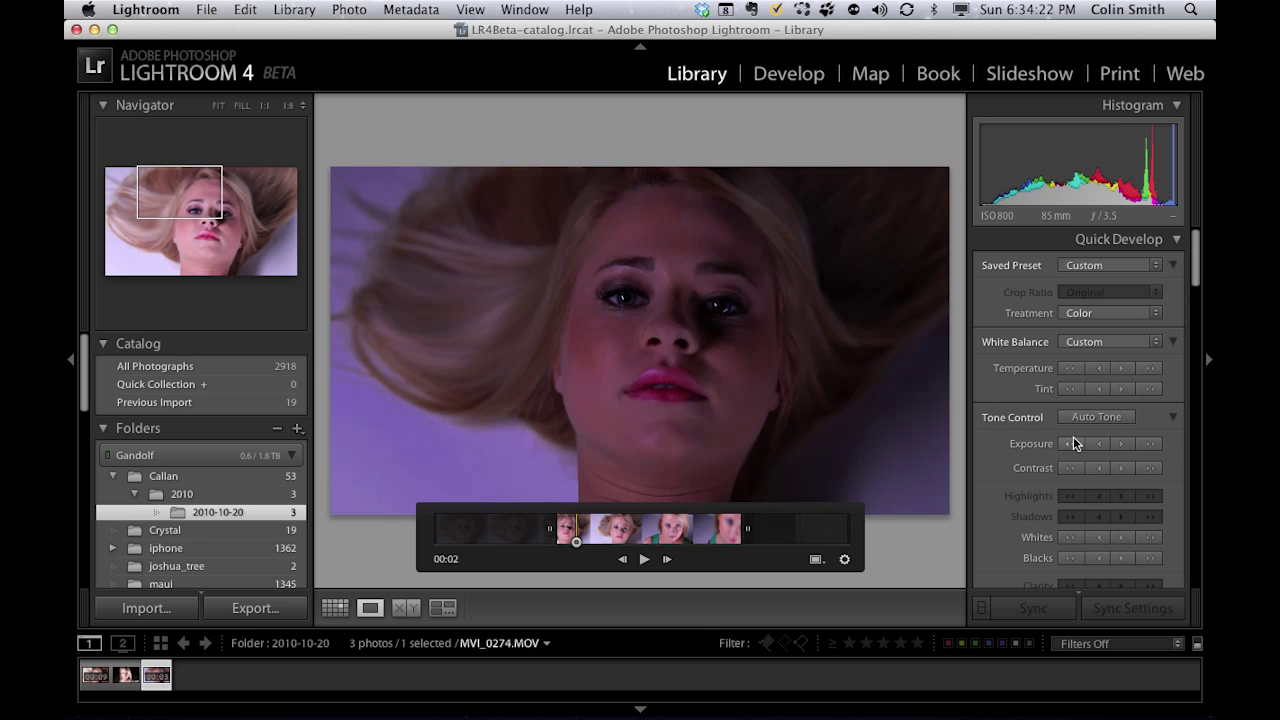
{"action": "left_click", "coordinate": [1152, 444]}
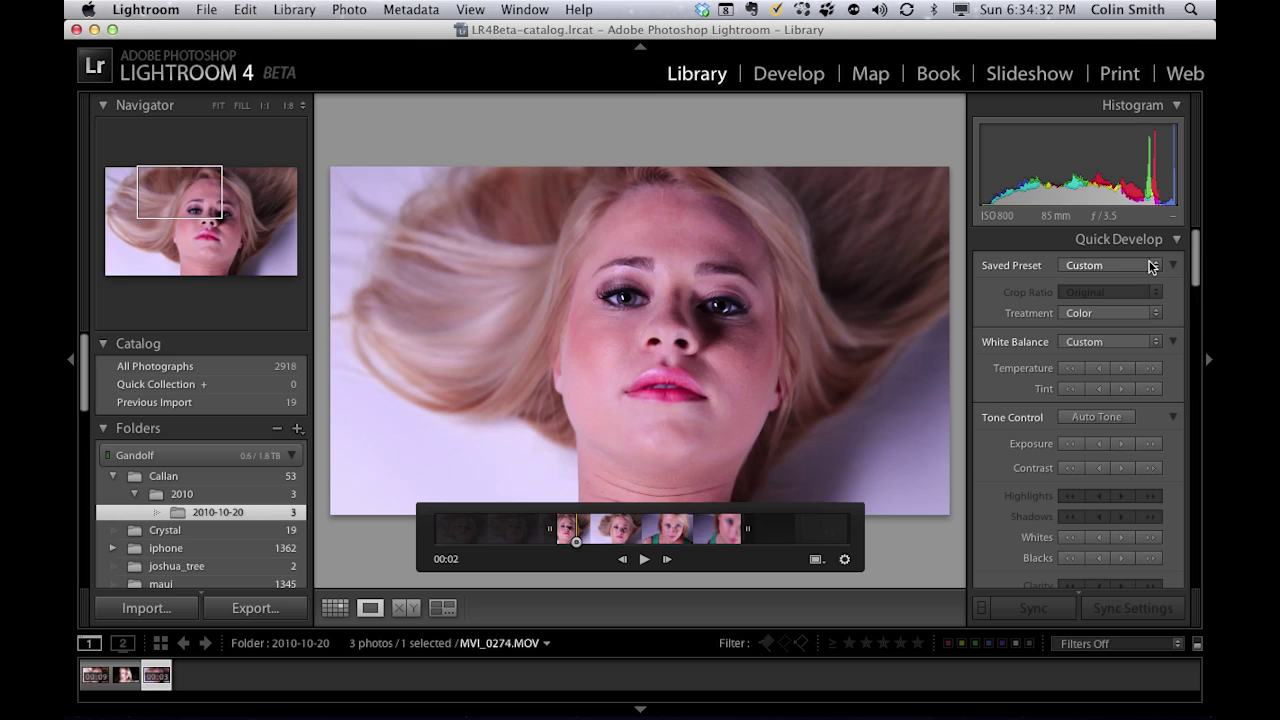
{"action": "left_click", "coordinate": [1156, 265]}
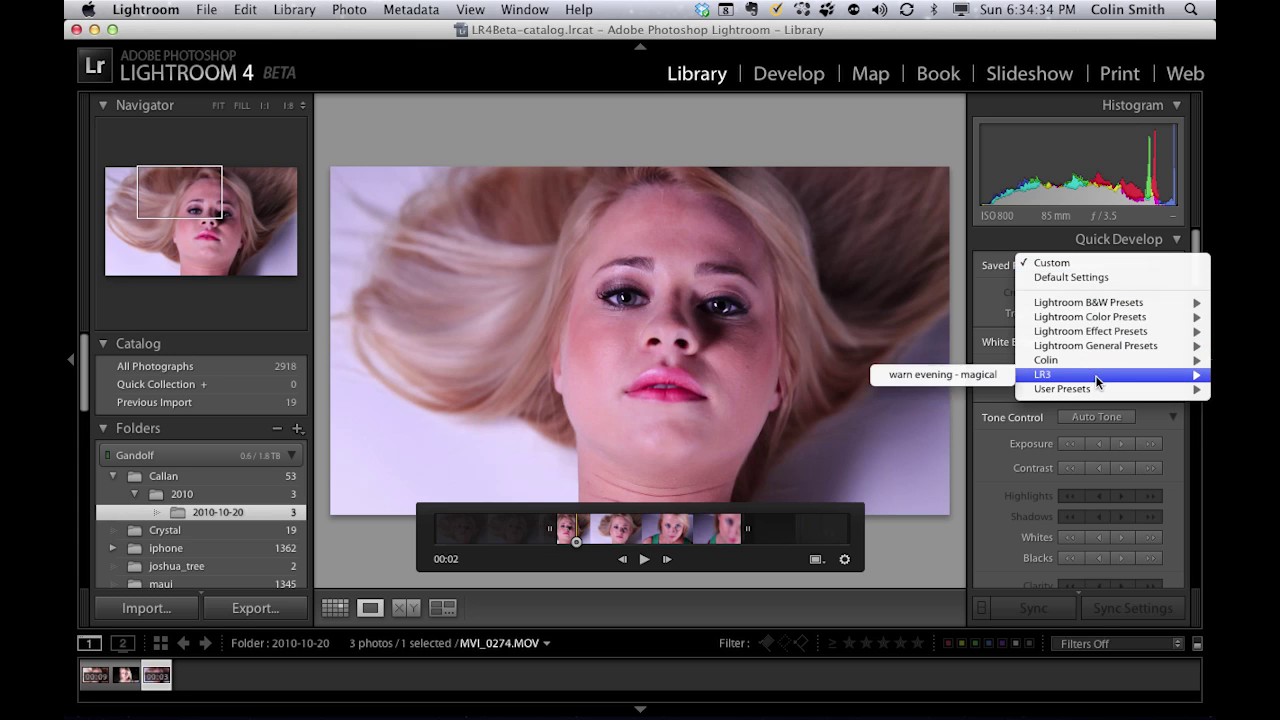
Apply the Colin 'classic' preset to MVI_0274.MOV and scrub and play it to preview.
{"action": "mouse_move", "coordinate": [1097, 370]}
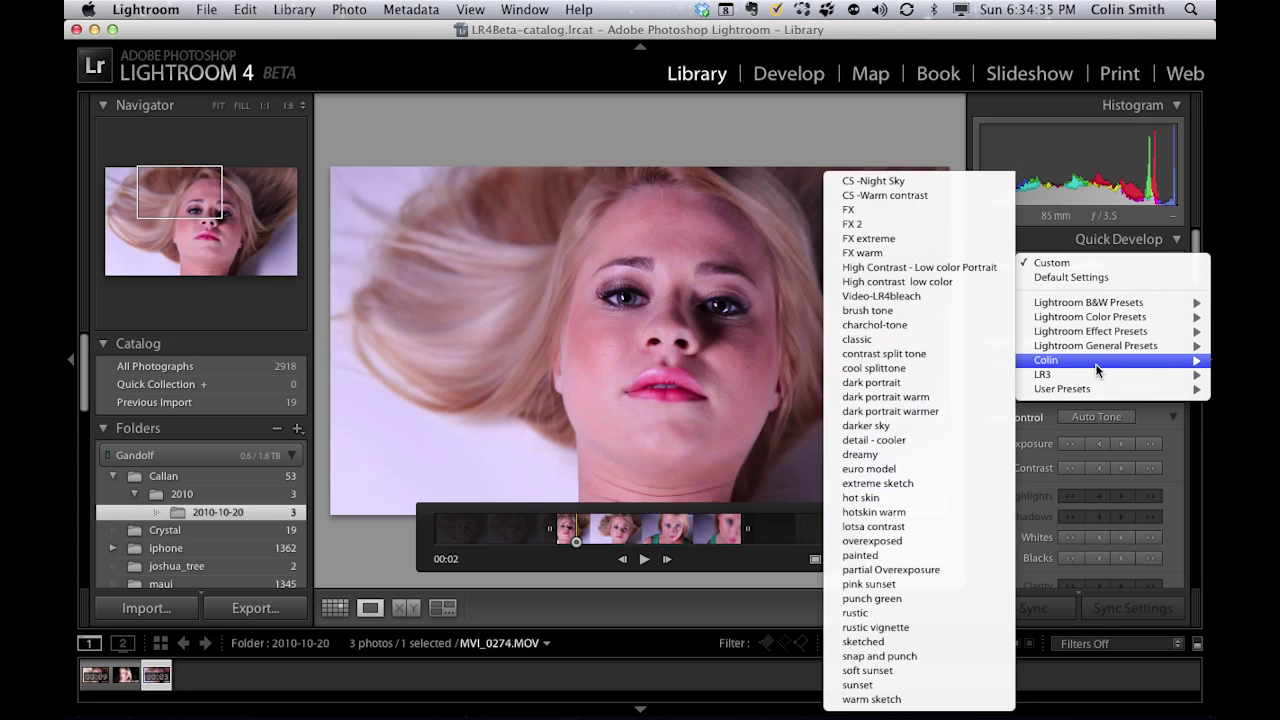
{"action": "left_click", "coordinate": [853, 340]}
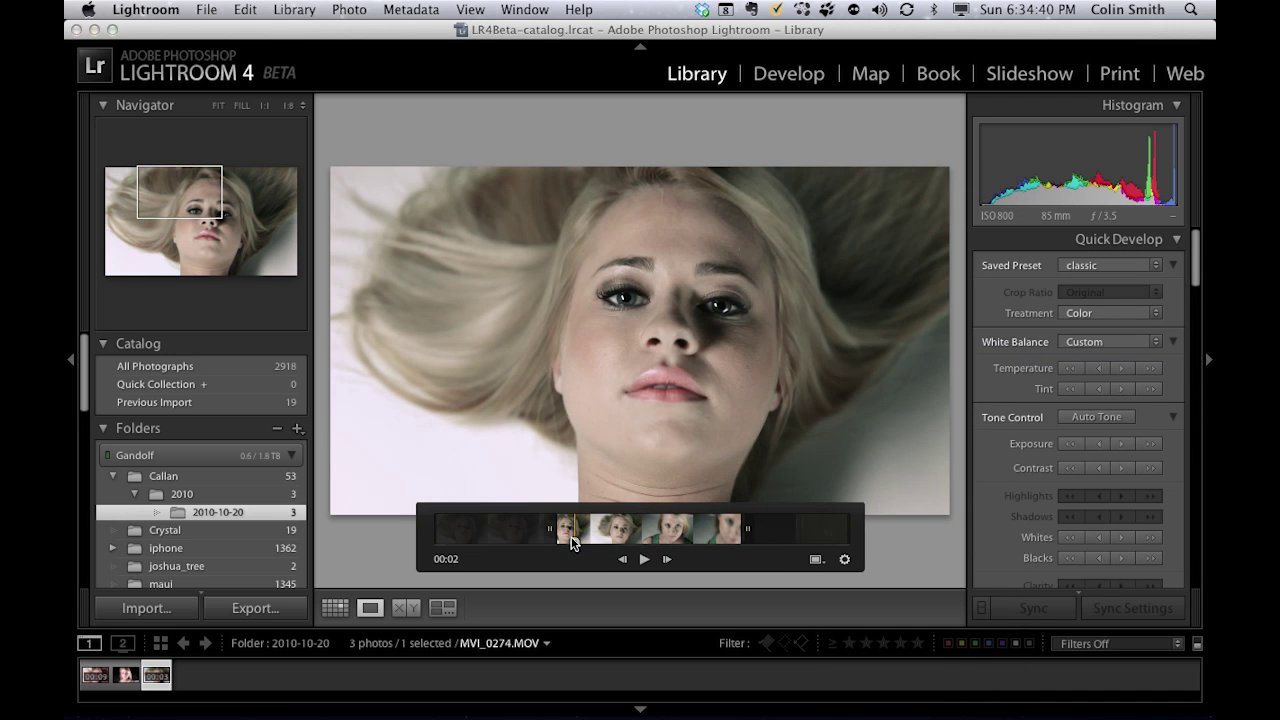
{"action": "left_click_drag", "start_coordinate": [570, 540], "coordinate": [557, 537]}
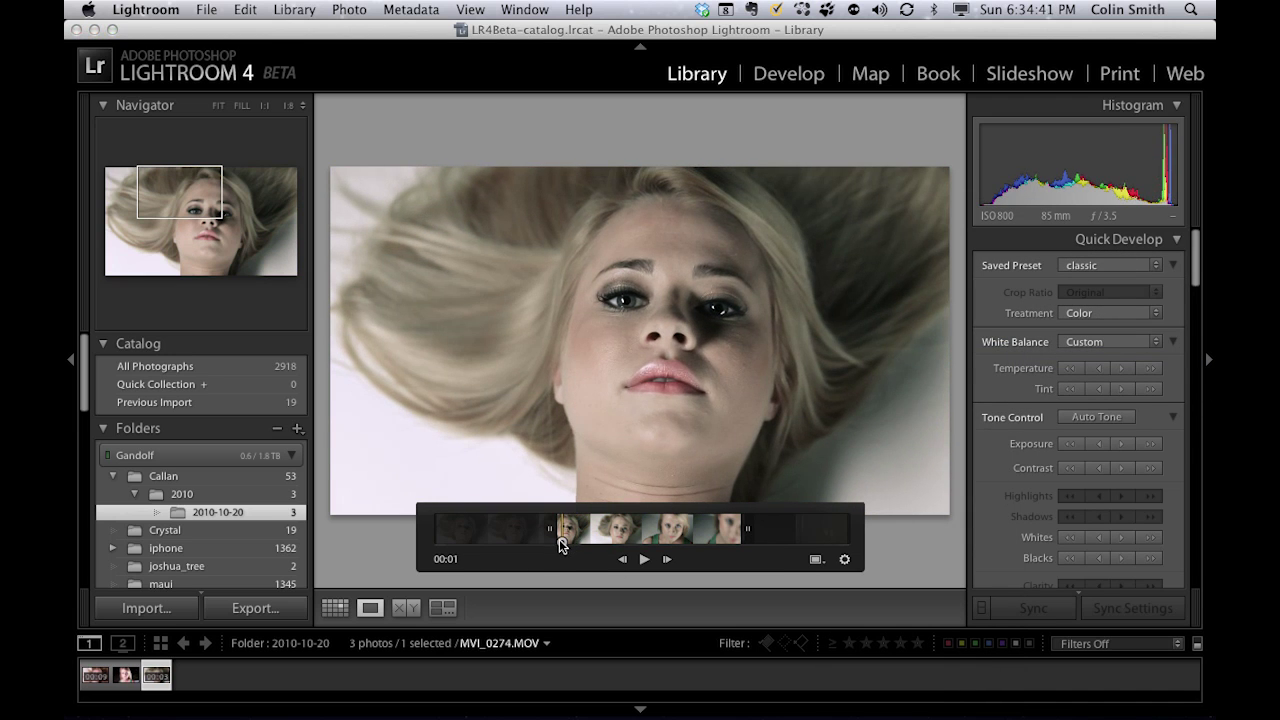
{"action": "left_click", "coordinate": [644, 560]}
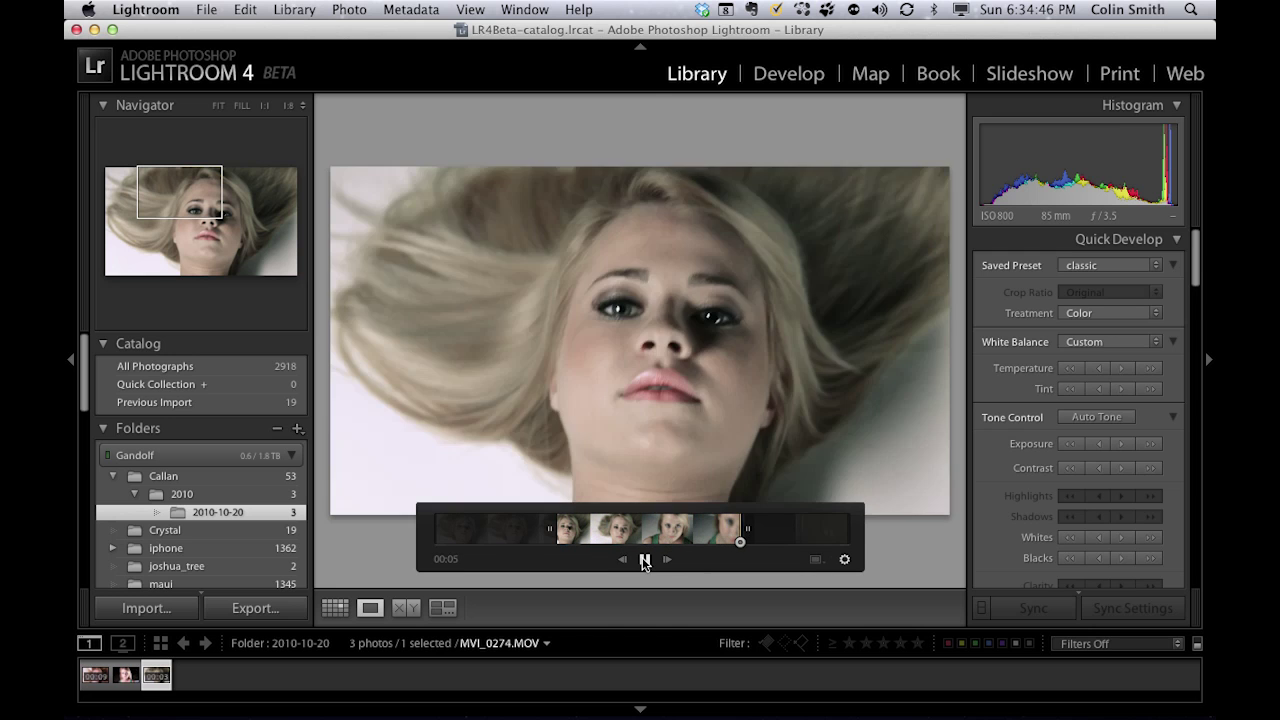
{"action": "left_click_drag", "start_coordinate": [743, 551], "coordinate": [578, 546]}
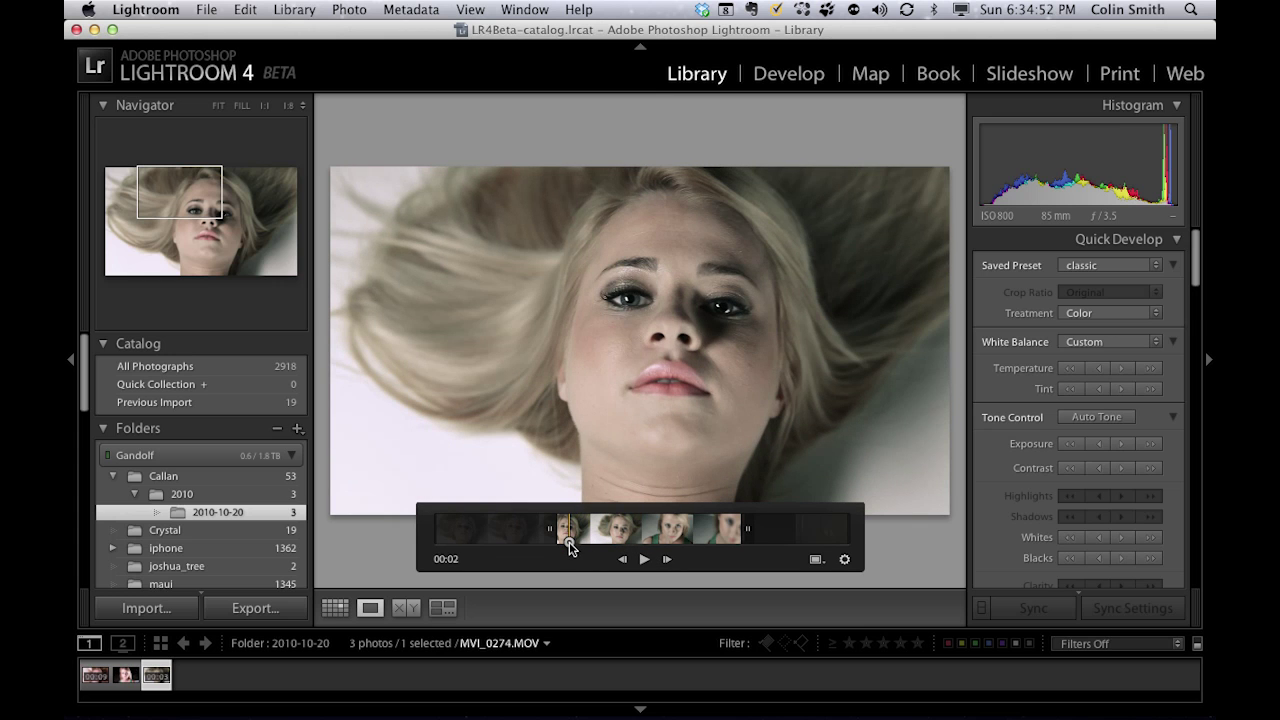
{"action": "left_click_drag", "start_coordinate": [571, 546], "coordinate": [565, 549]}
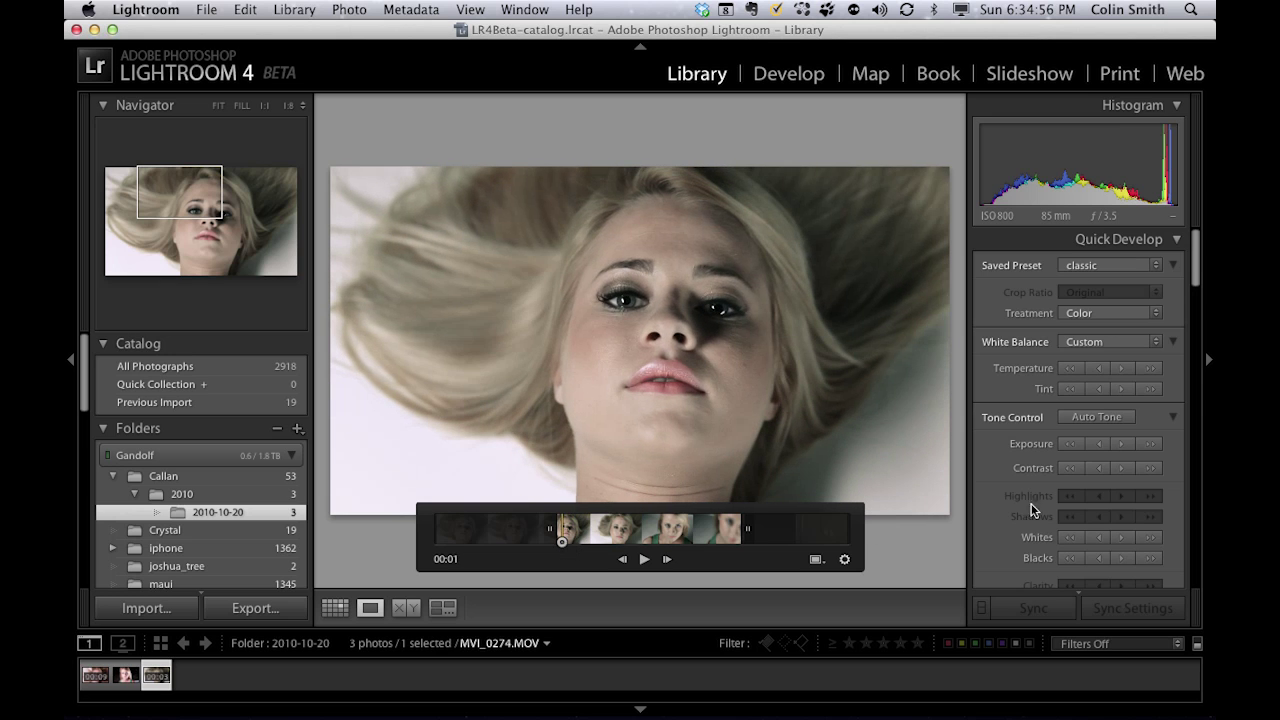
Reset all Quick Develop adjustments on MVI_0274.MOV, restoring its original natural colours.
{"action": "scroll", "coordinate": [1178, 478], "scroll_direction": "down", "scroll_amount": 15}
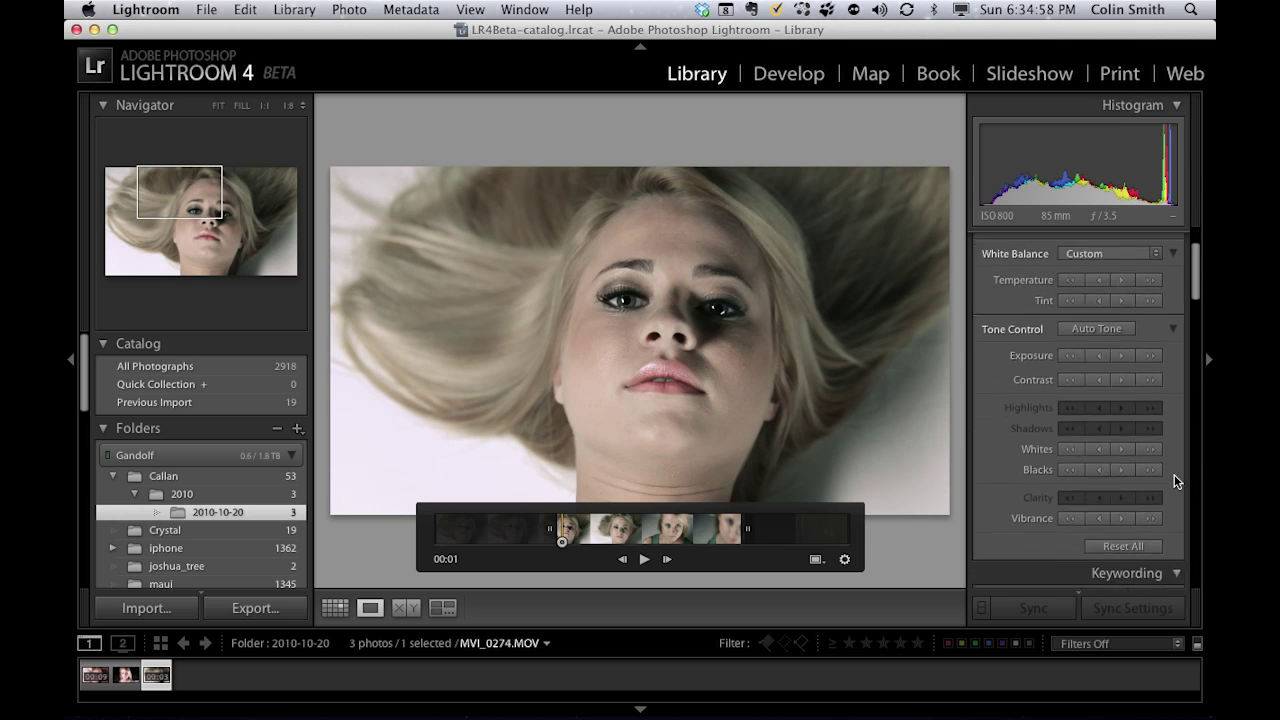
{"action": "scroll", "coordinate": [1177, 481], "scroll_direction": "up", "scroll_amount": 10}
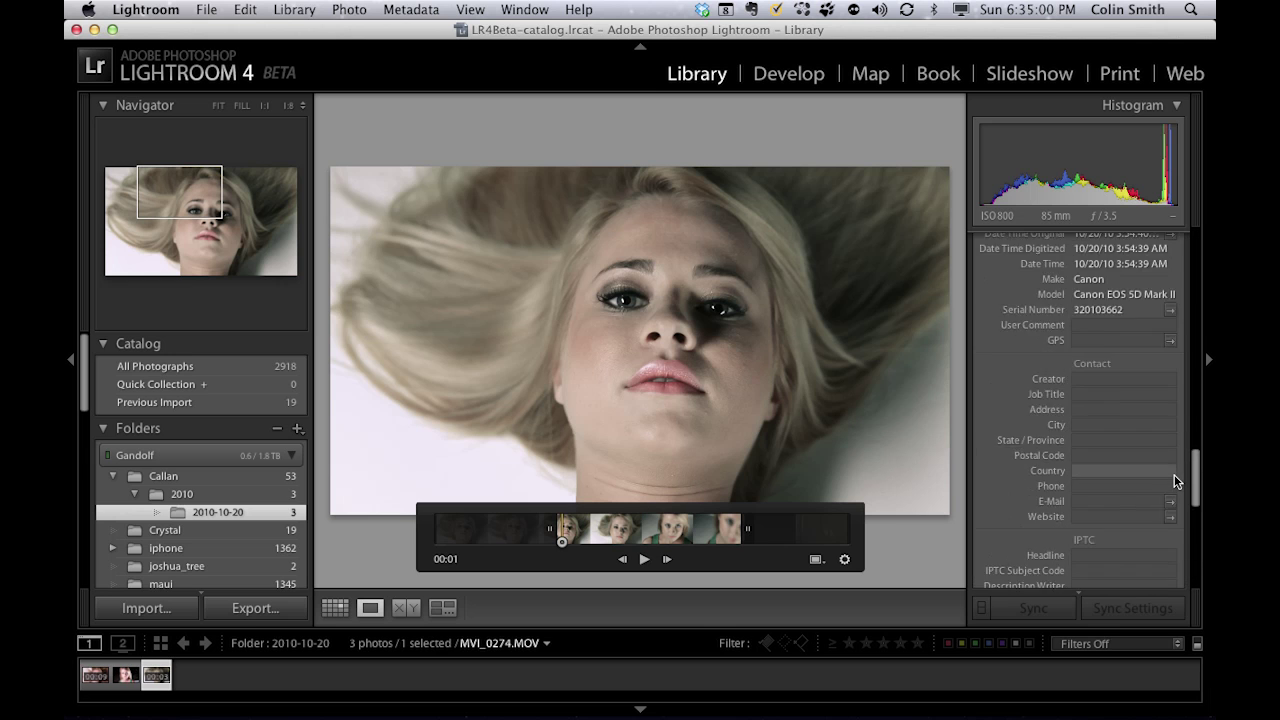
{"action": "scroll", "coordinate": [1174, 481], "scroll_direction": "up", "scroll_amount": 8}
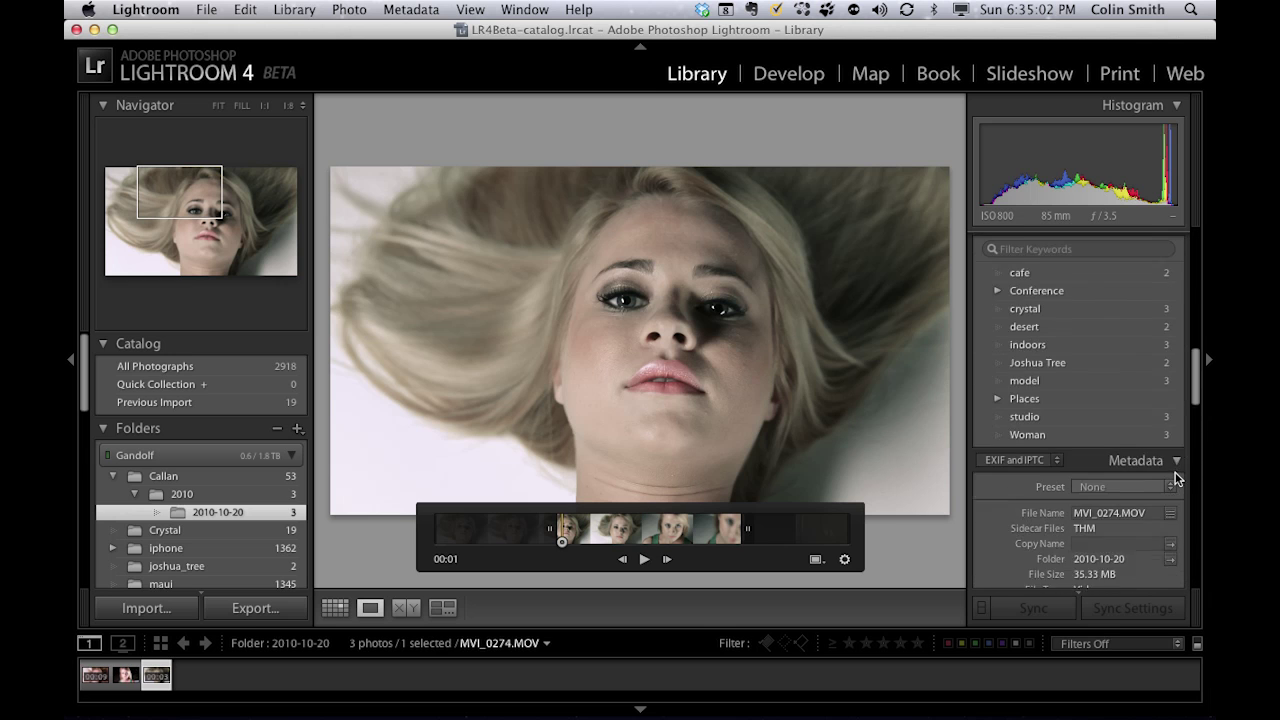
{"action": "scroll", "coordinate": [1178, 479], "scroll_direction": "up", "scroll_amount": 4}
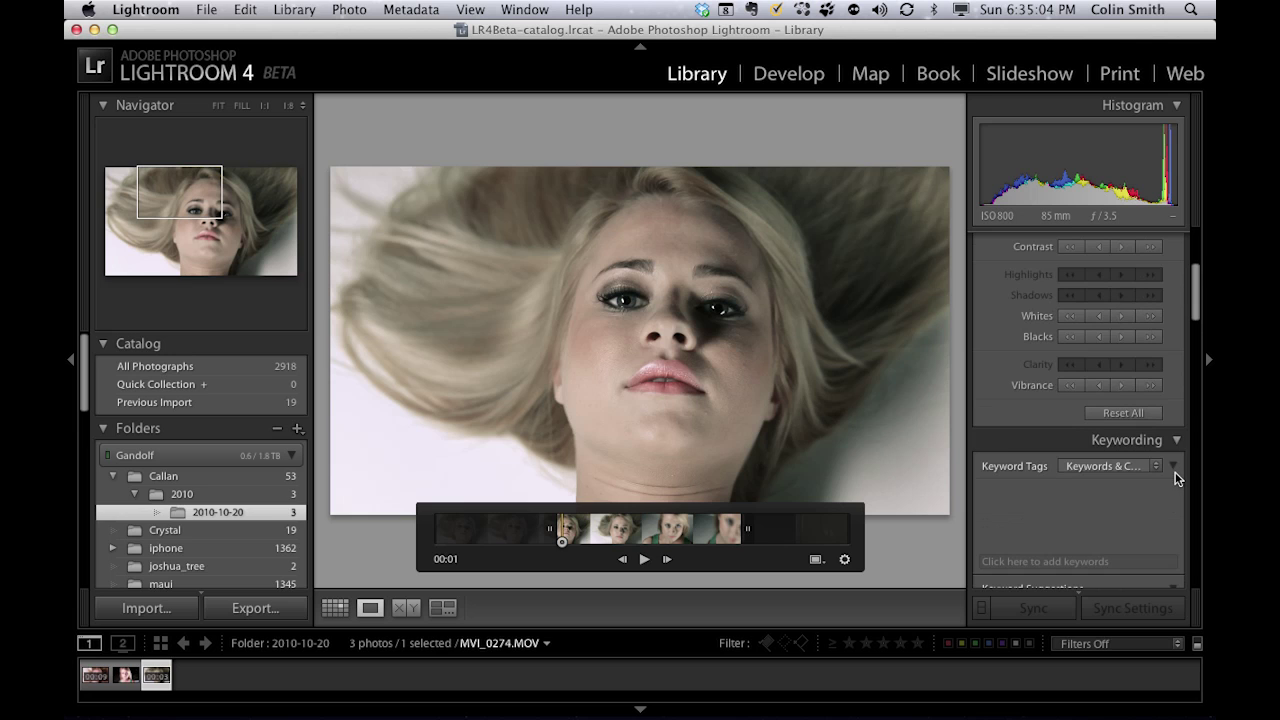
{"action": "left_click", "coordinate": [1125, 413]}
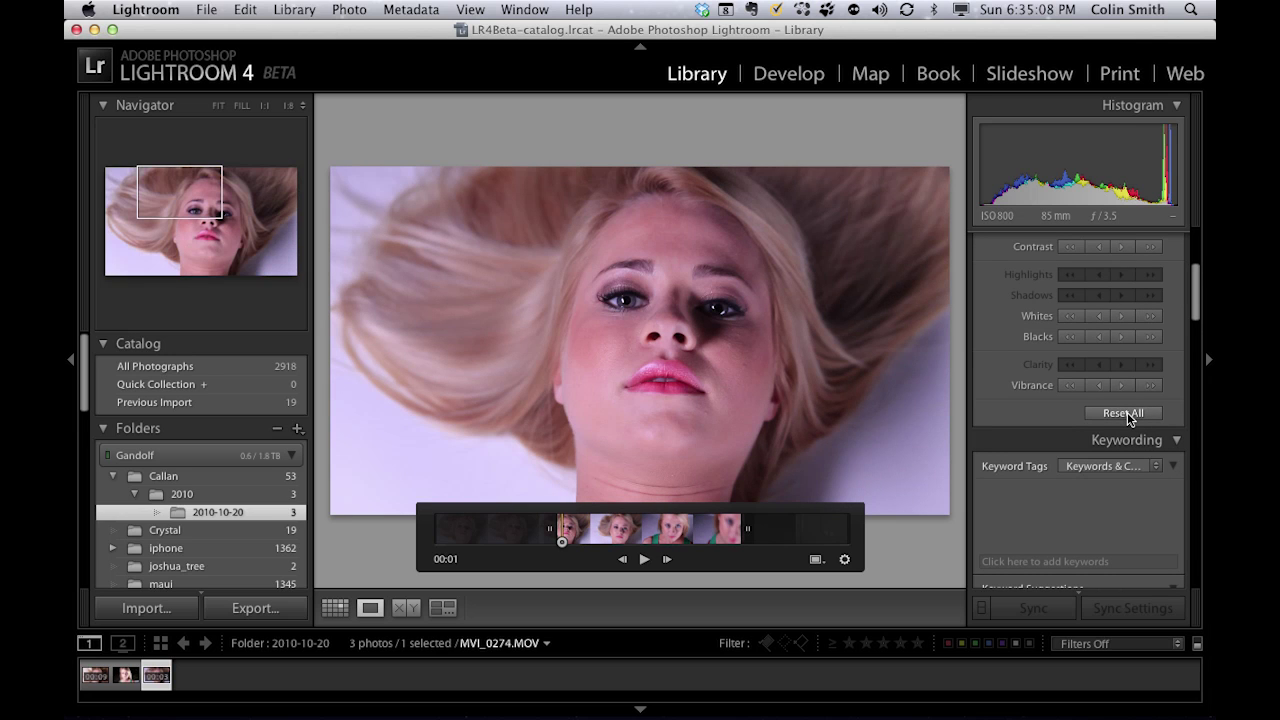
{"action": "left_click", "coordinate": [816, 560]}
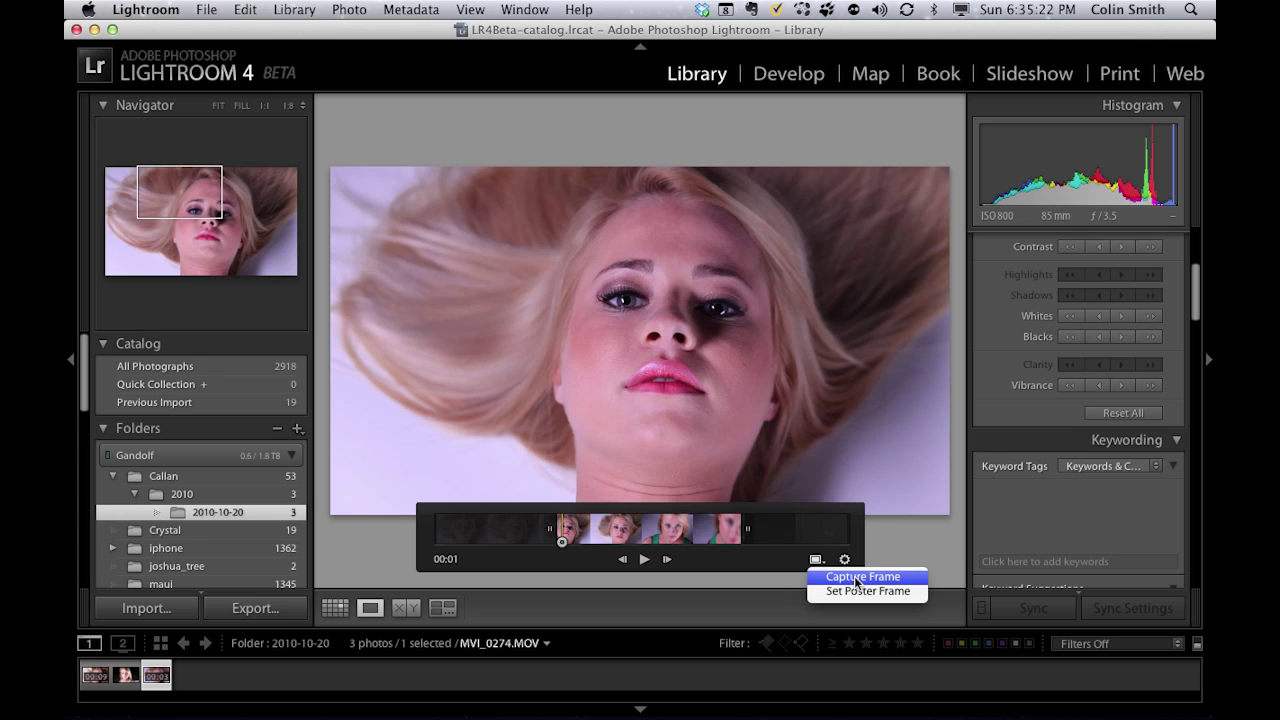
Capture a still, MVI_0274.jpg, from a slightly later frame and open it in Develop.
{"action": "left_click", "coordinate": [489, 567]}
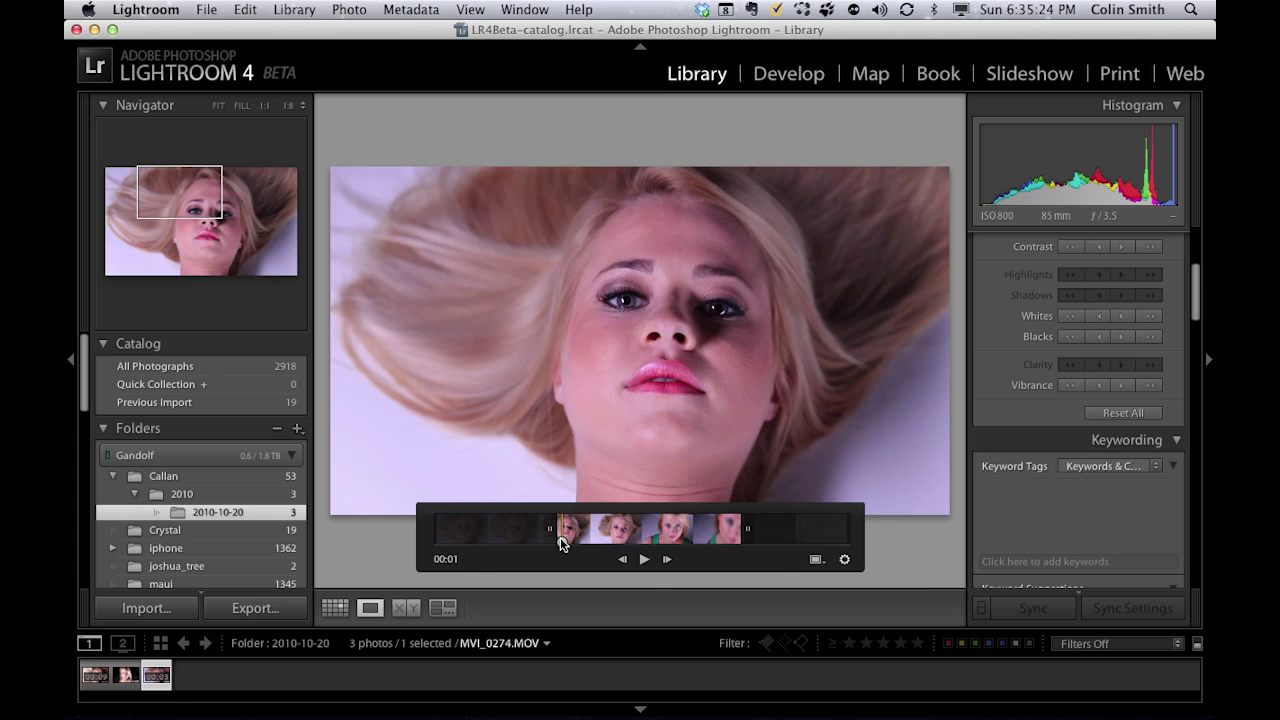
{"action": "mouse_move", "coordinate": [562, 541]}
{"action": "left_mouse_down"}
{"action": "mouse_move", "coordinate": [648, 549]}
{"action": "mouse_move", "coordinate": [577, 548]}
{"action": "left_mouse_up"}
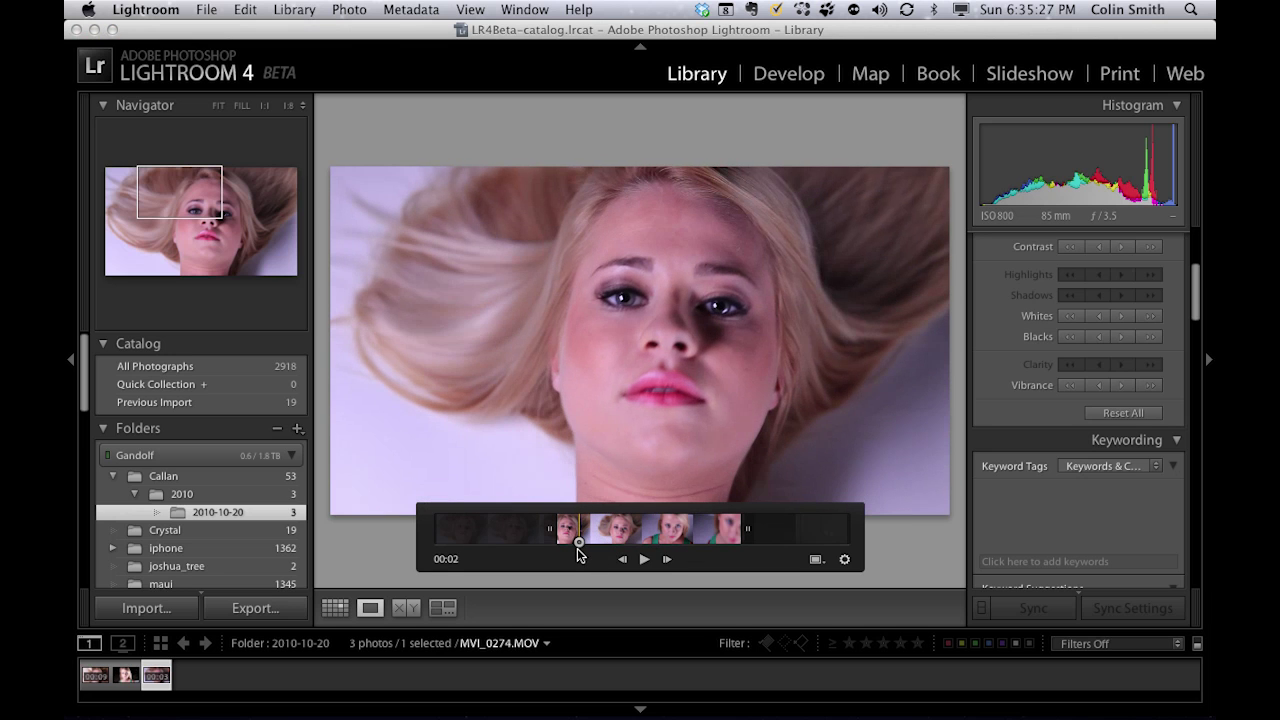
{"action": "left_click", "coordinate": [842, 561]}
{"action": "left_click", "coordinate": [830, 571]}
{"action": "left_click", "coordinate": [190, 677]}
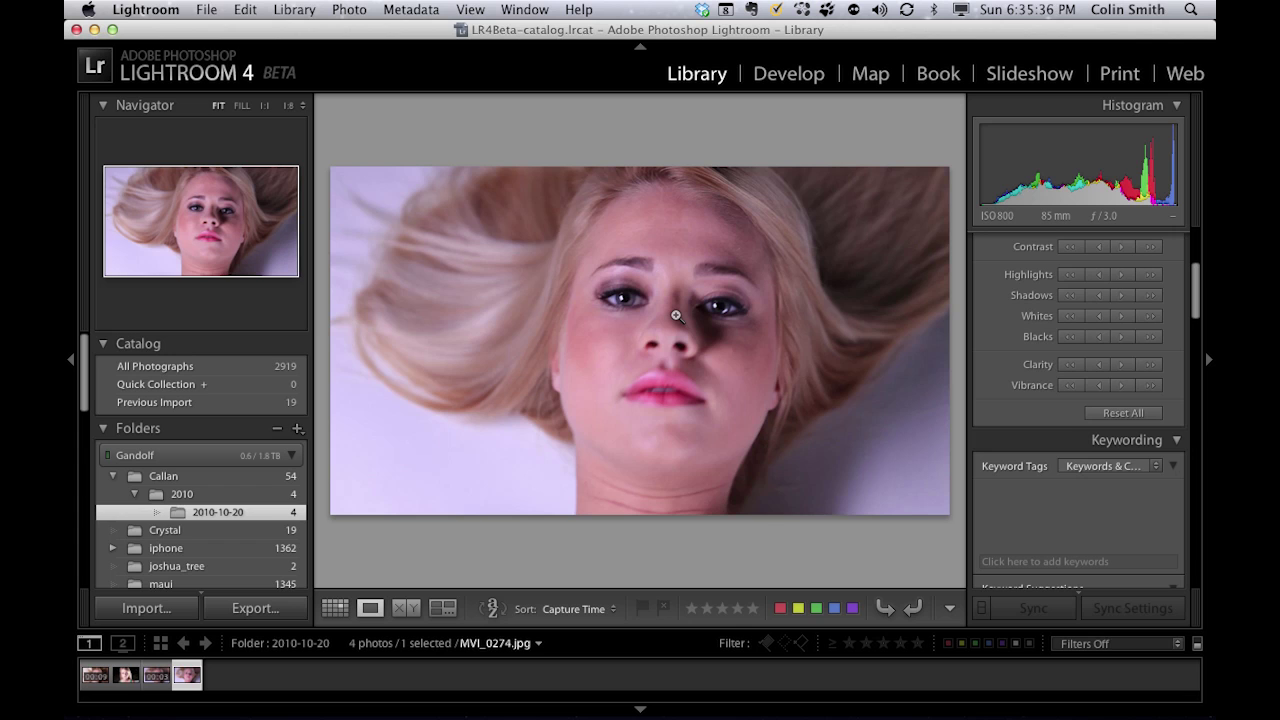
{"action": "left_click", "coordinate": [776, 78]}
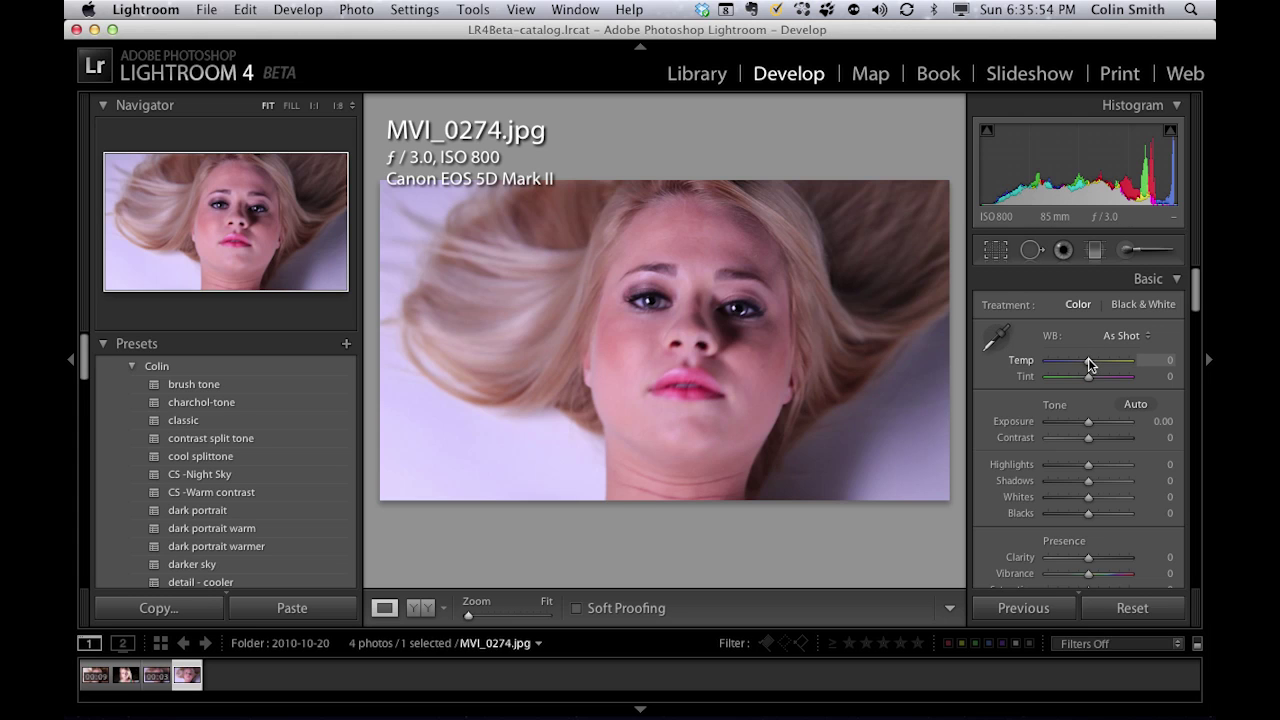
Set the still's Temp +9, Tint -22, Contrast +80, Highlights -100 and Shadows +100.
{"action": "left_click_drag", "start_coordinate": [1089, 364], "coordinate": [1092, 366]}
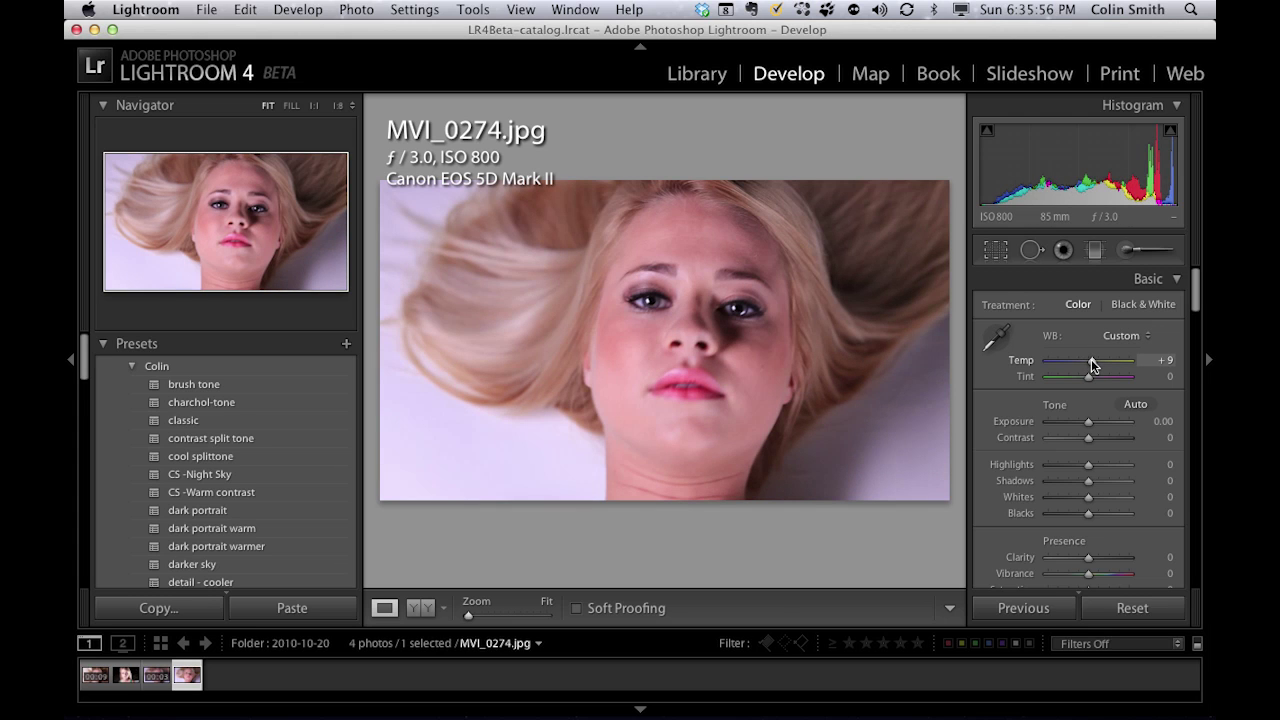
{"action": "mouse_move", "coordinate": [1089, 377]}
{"action": "left_mouse_down"}
{"action": "mouse_move", "coordinate": [1068, 378]}
{"action": "mouse_move", "coordinate": [1080, 376]}
{"action": "left_mouse_up"}
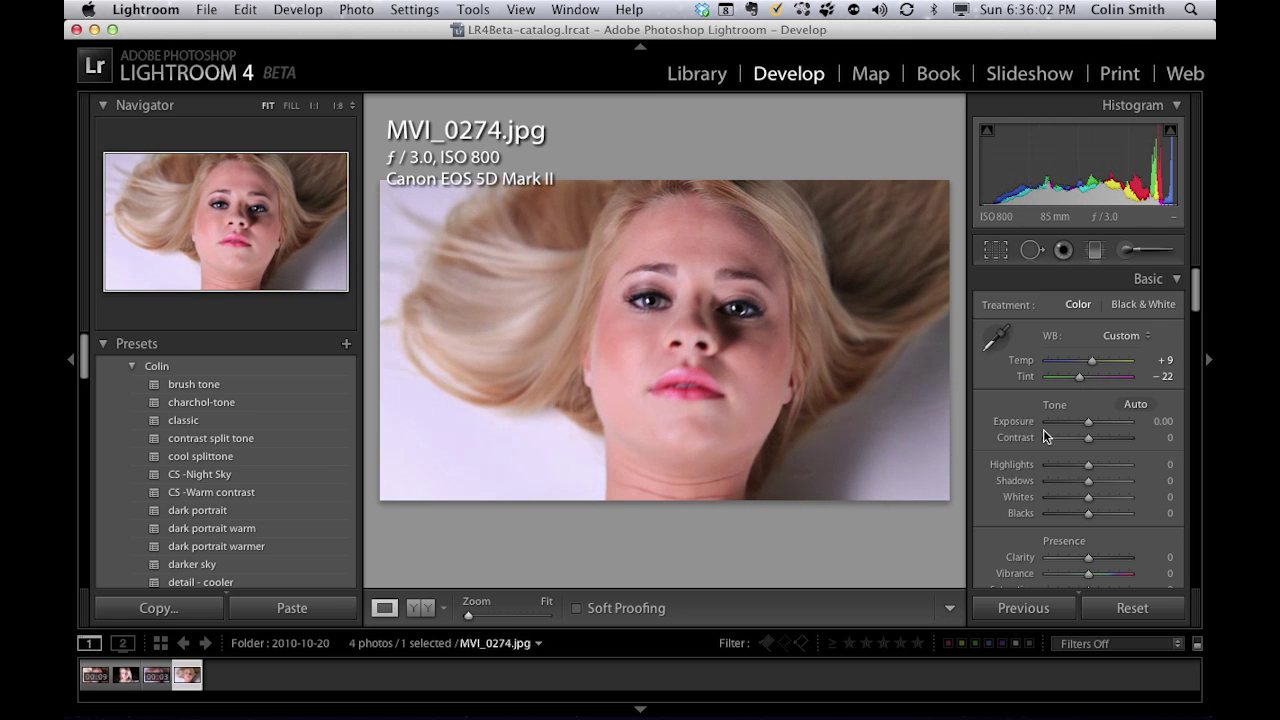
{"action": "mouse_move", "coordinate": [1087, 438]}
{"action": "left_mouse_down"}
{"action": "mouse_move", "coordinate": [1132, 437]}
{"action": "mouse_move", "coordinate": [1087, 421]}
{"action": "left_mouse_up"}
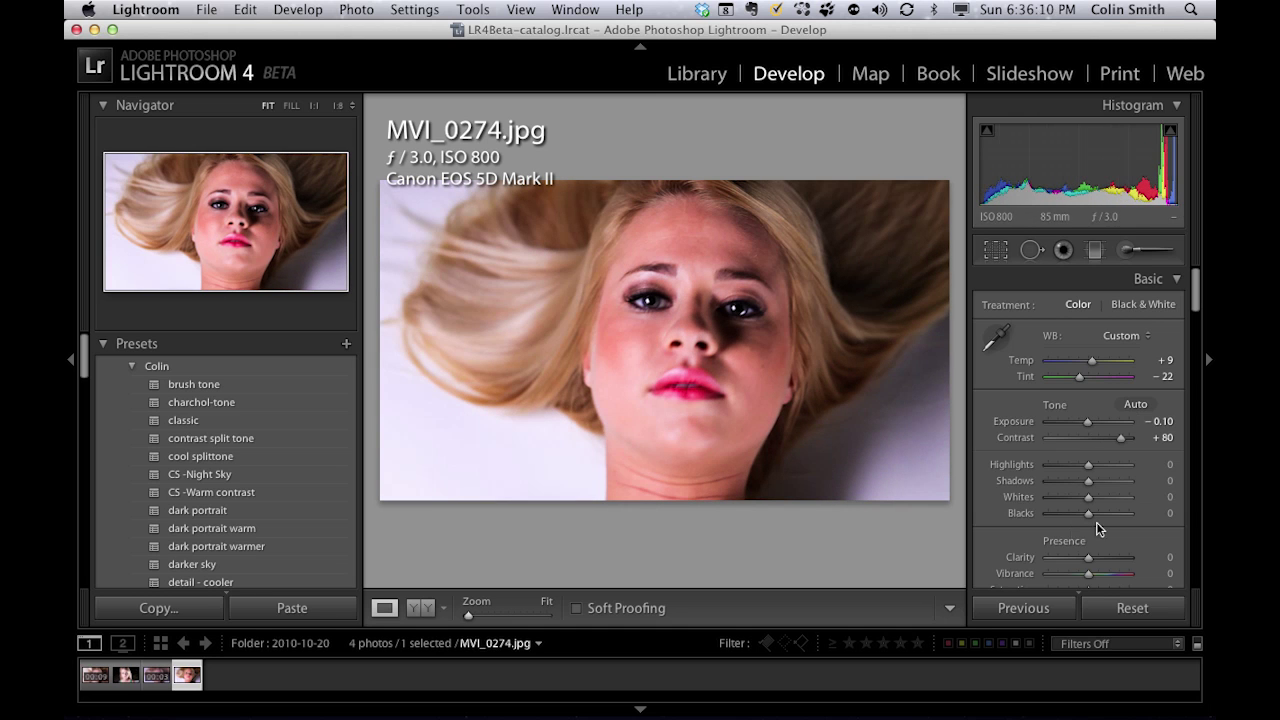
{"action": "left_click_drag", "start_coordinate": [1088, 465], "coordinate": [972, 470]}
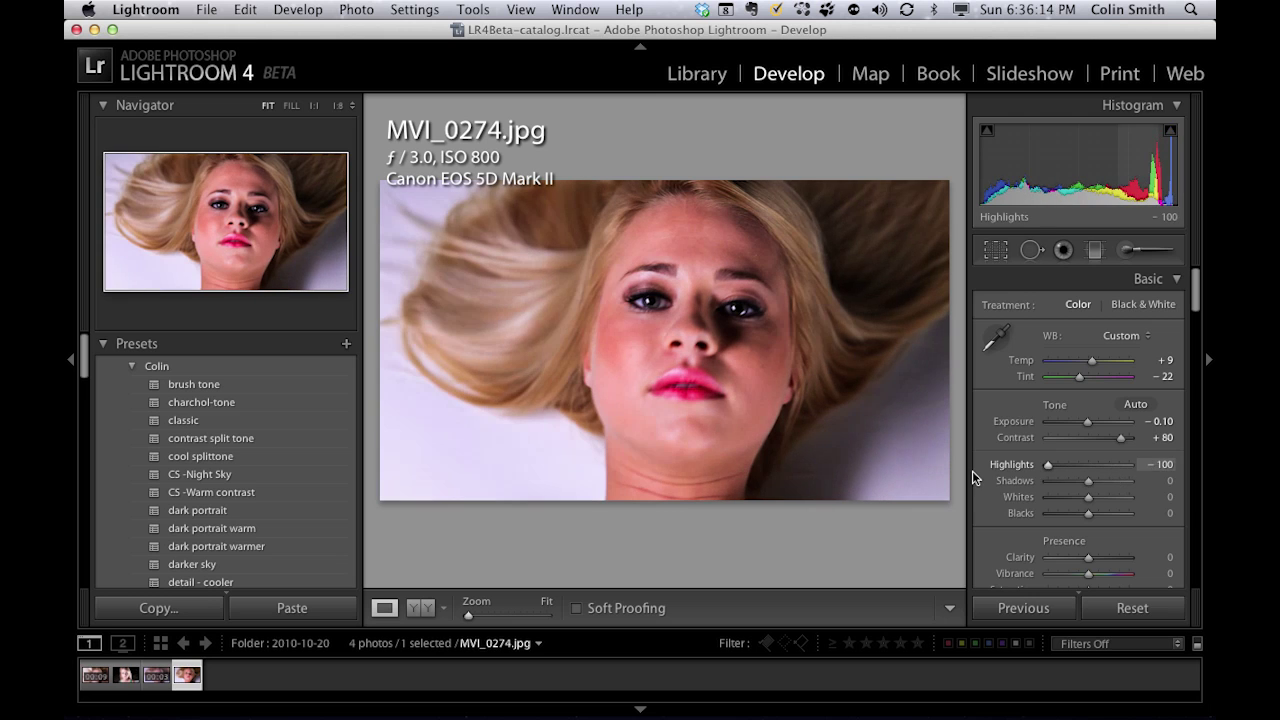
{"action": "left_click_drag", "start_coordinate": [1087, 482], "coordinate": [1064, 511]}
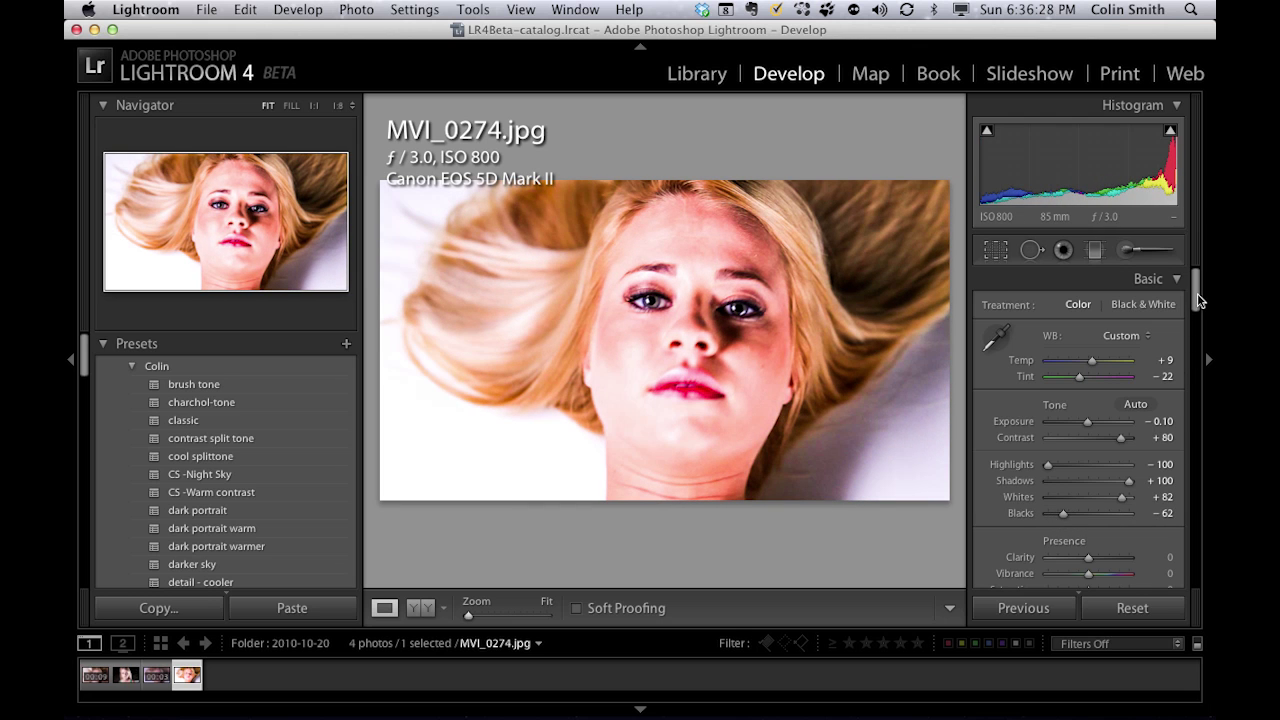
Set the still's Presence sliders: Clarity -36, Vibrance +58, Saturation -45.
{"action": "mouse_move", "coordinate": [1199, 300]}
{"action": "left_mouse_down"}
{"action": "mouse_move", "coordinate": [1197, 335]}
{"action": "mouse_move", "coordinate": [1197, 320]}
{"action": "left_mouse_up"}
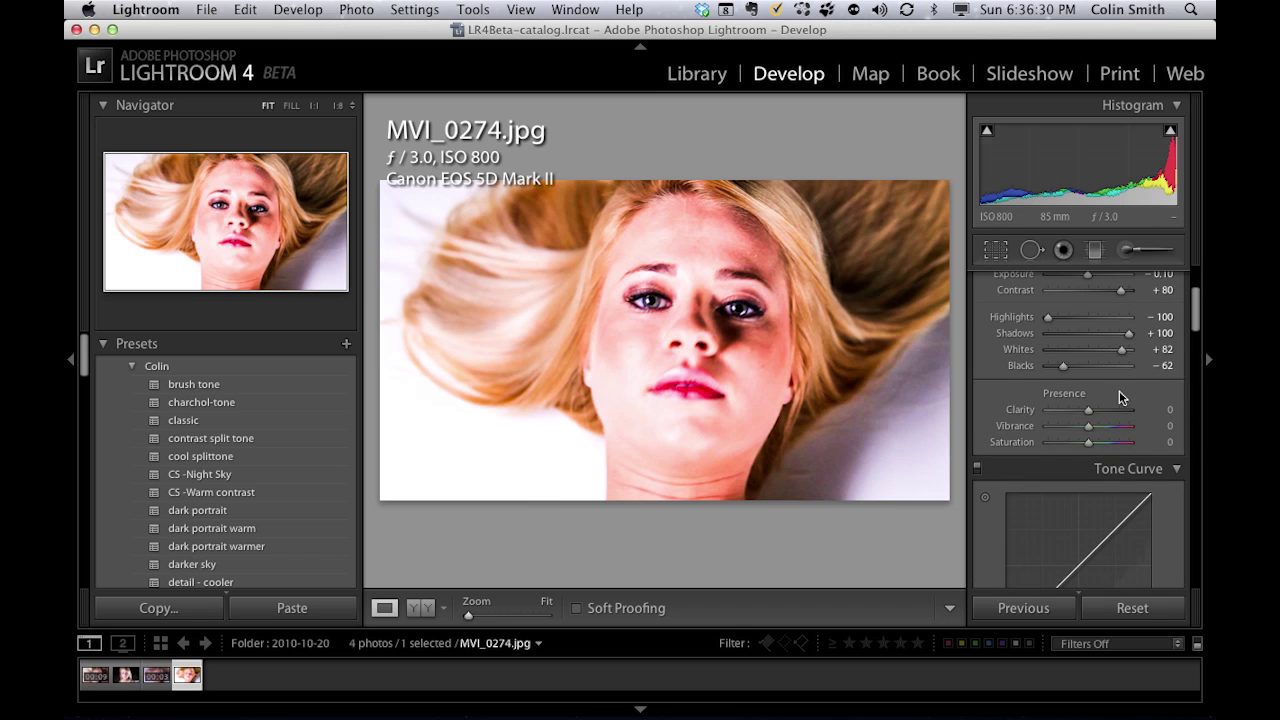
{"action": "left_click_drag", "start_coordinate": [1090, 410], "coordinate": [1111, 427]}
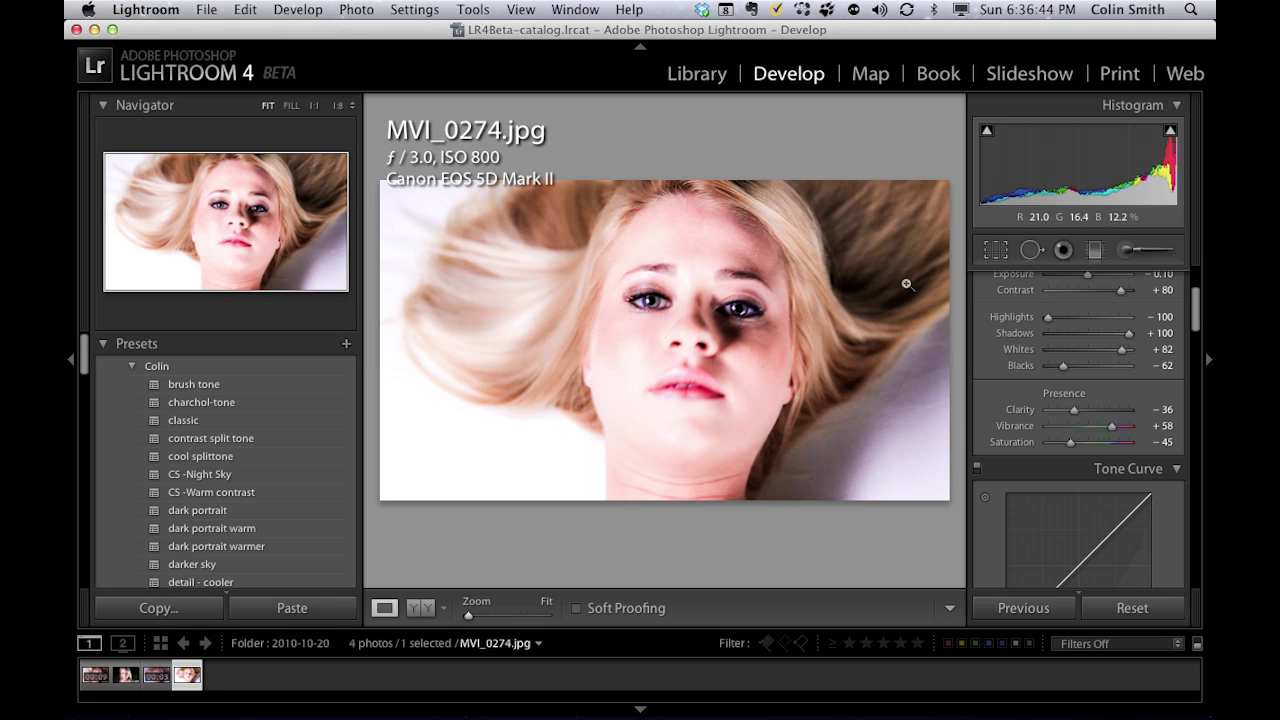
Create a develop preset named 'video-ex' in the Colin folder from the still's settings.
{"action": "left_click", "coordinate": [346, 344]}
{"action": "type", "text": "v"}
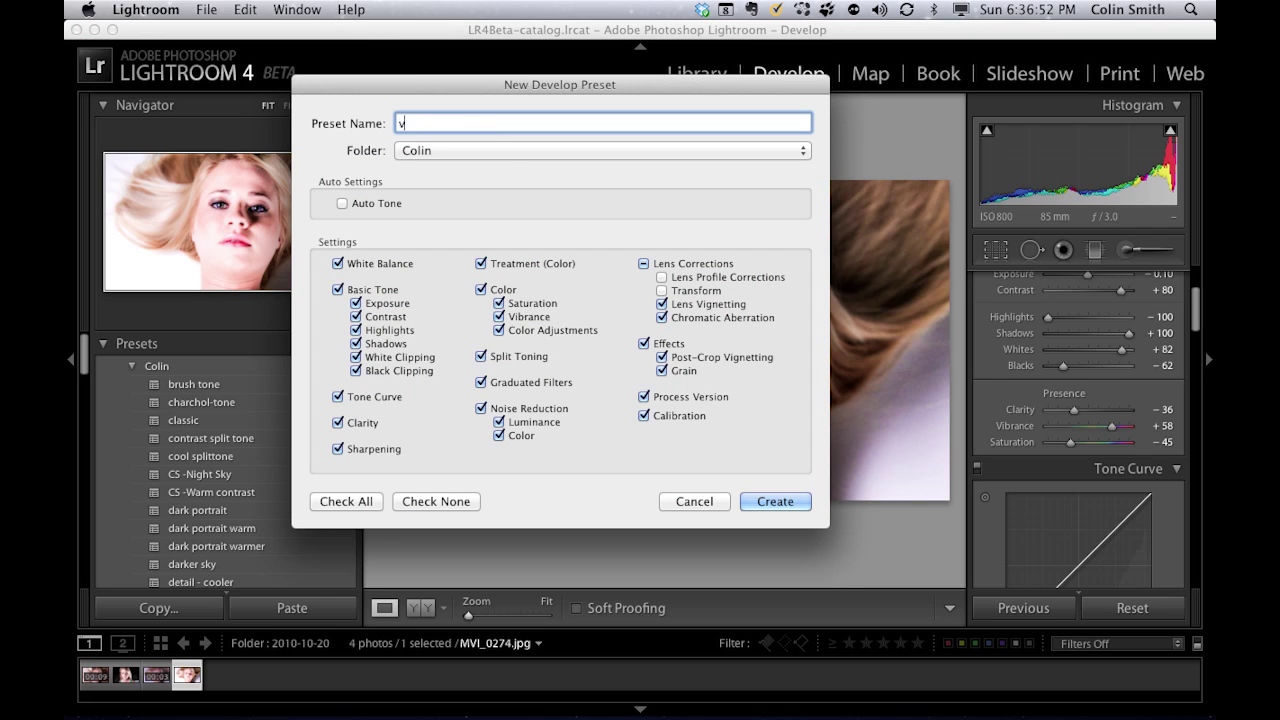
{"action": "type", "text": "ideo-ex"}
{"action": "left_click", "coordinate": [461, 151]}
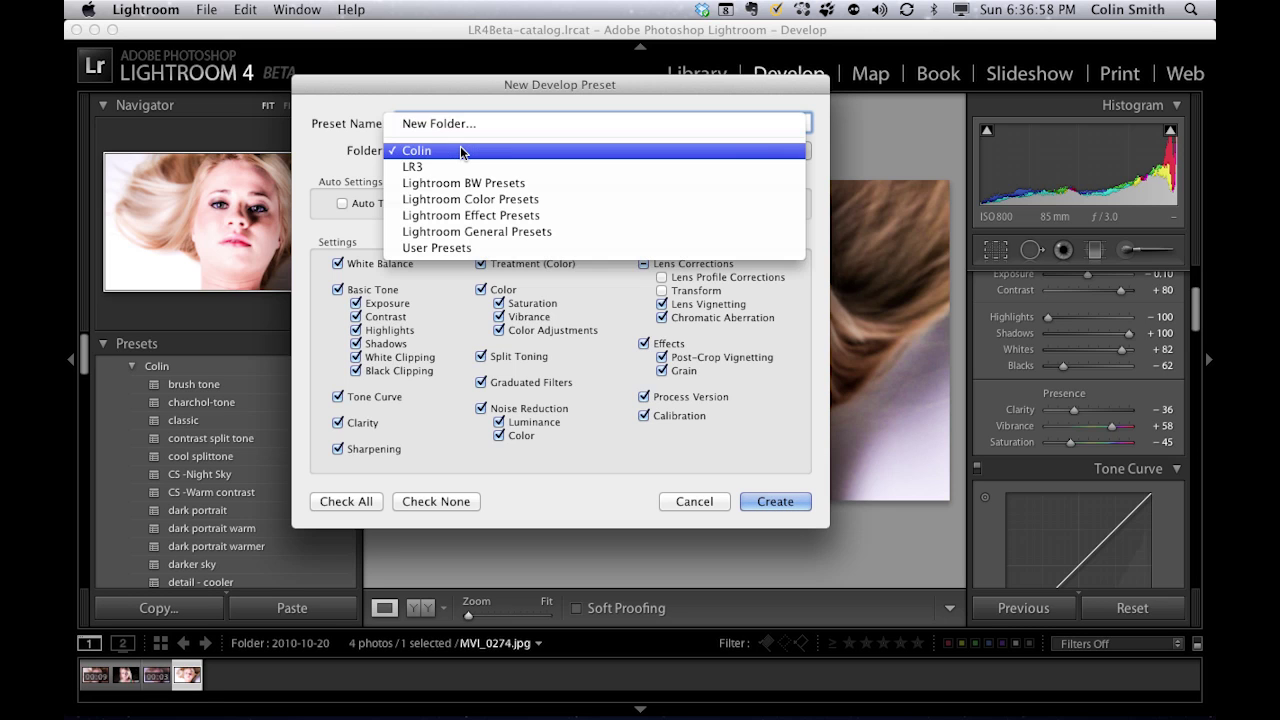
{"action": "left_click", "coordinate": [460, 148]}
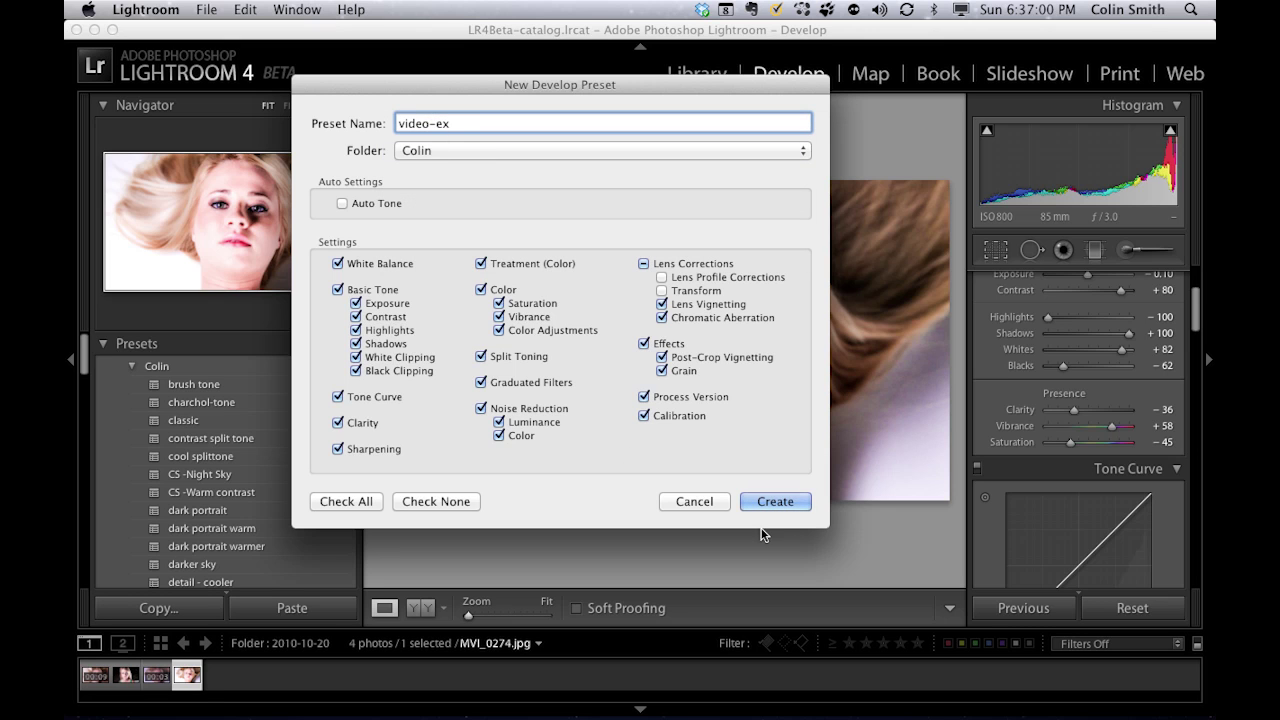
{"action": "left_click", "coordinate": [778, 502]}
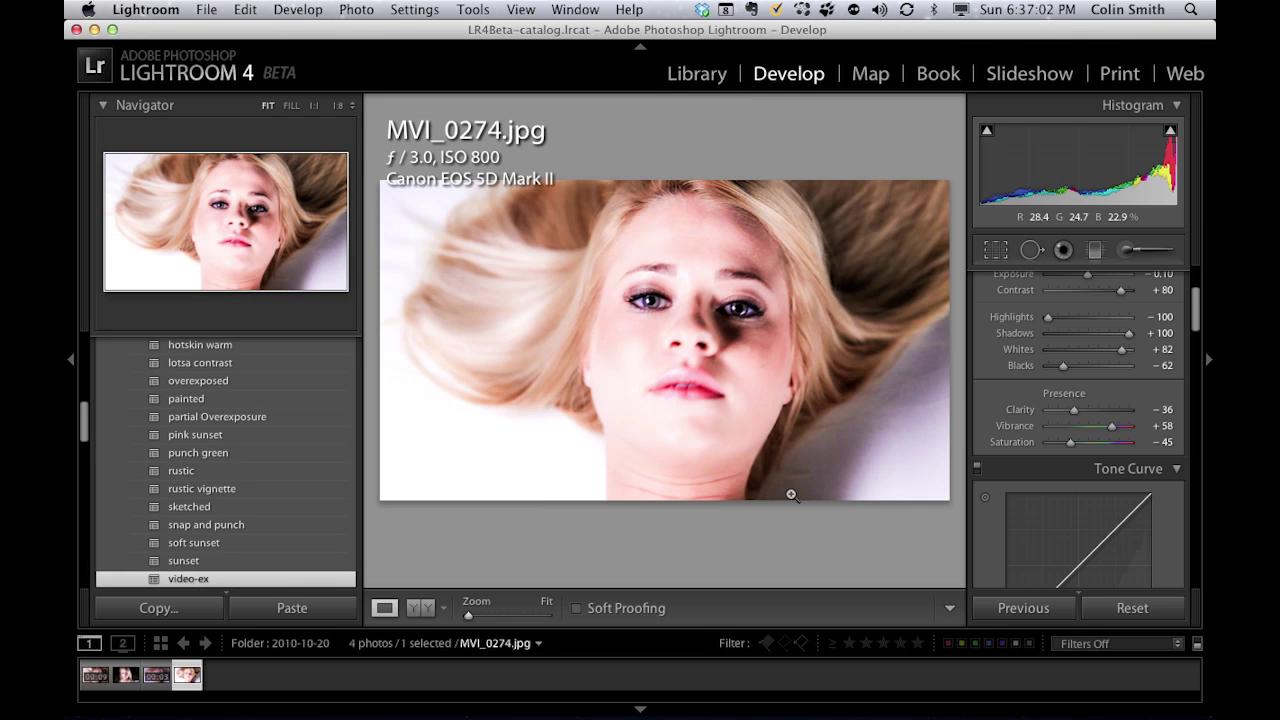
Return to Library, select MVI_0274.MOV, and show the Colin saved presets in Quick Develop.
{"action": "left_click", "coordinate": [686, 76]}
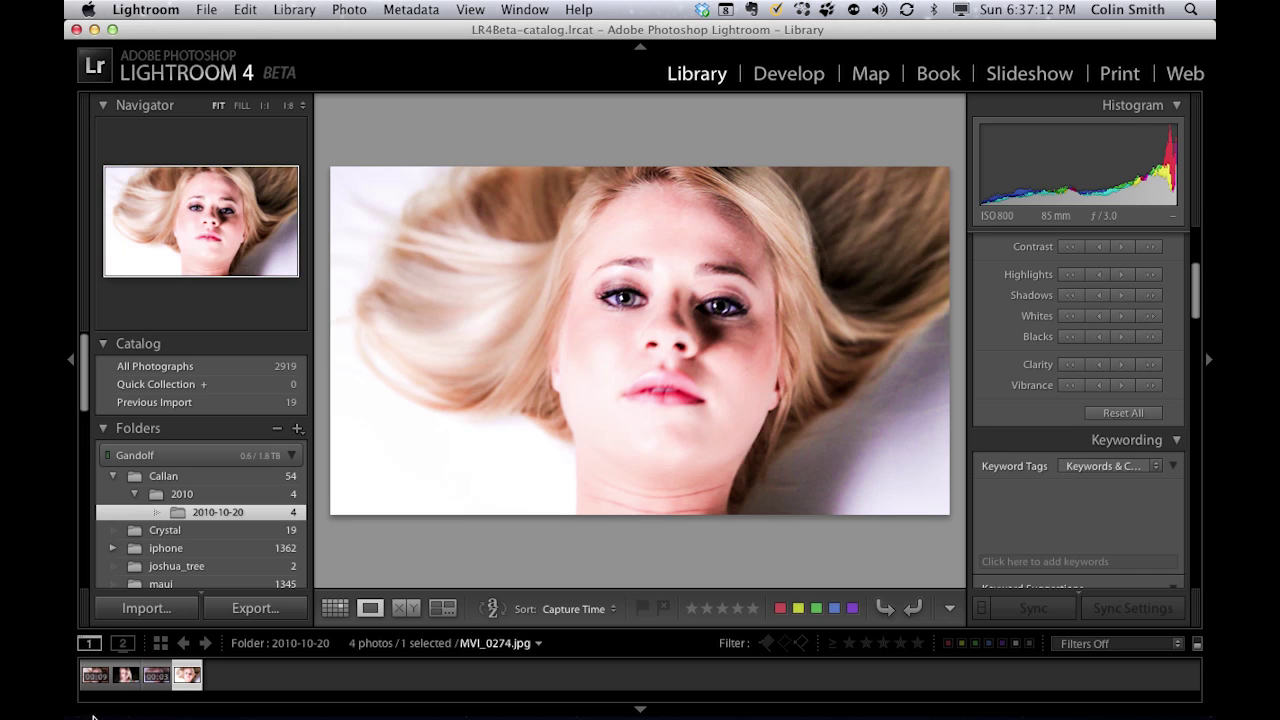
{"action": "left_click", "coordinate": [157, 673]}
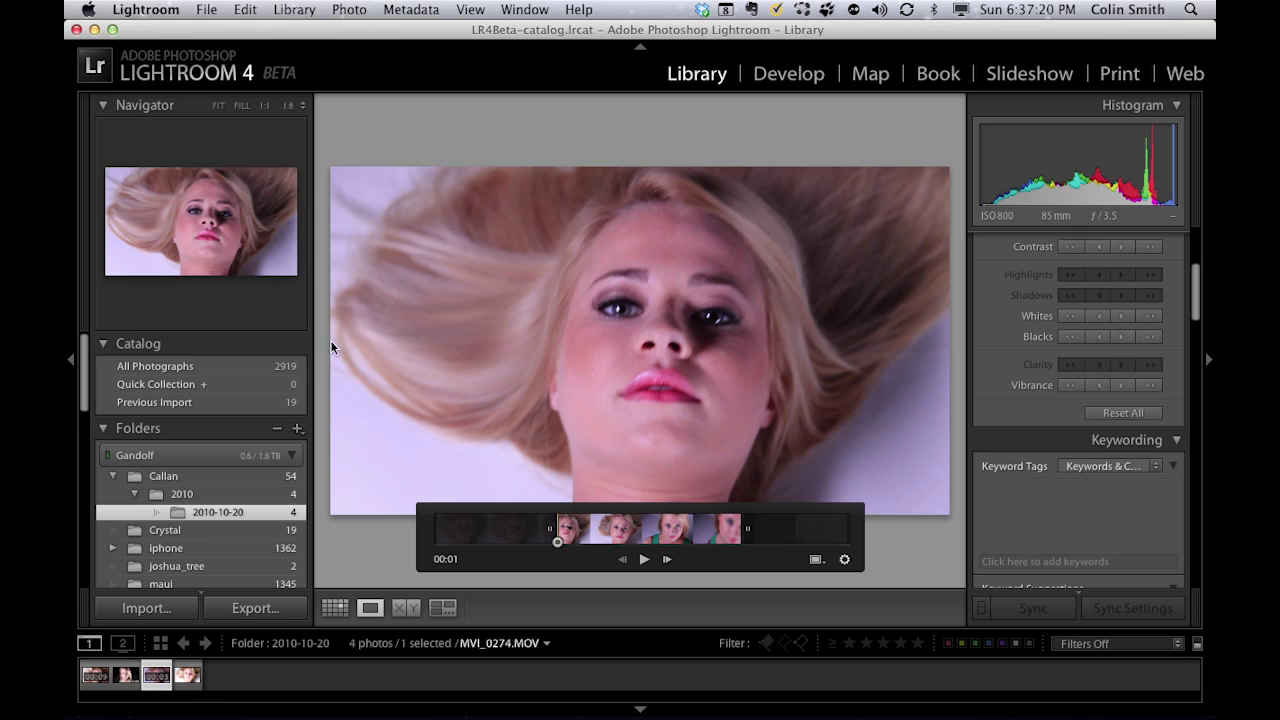
{"action": "scroll", "coordinate": [1020, 290], "scroll_direction": "up", "scroll_amount": 5}
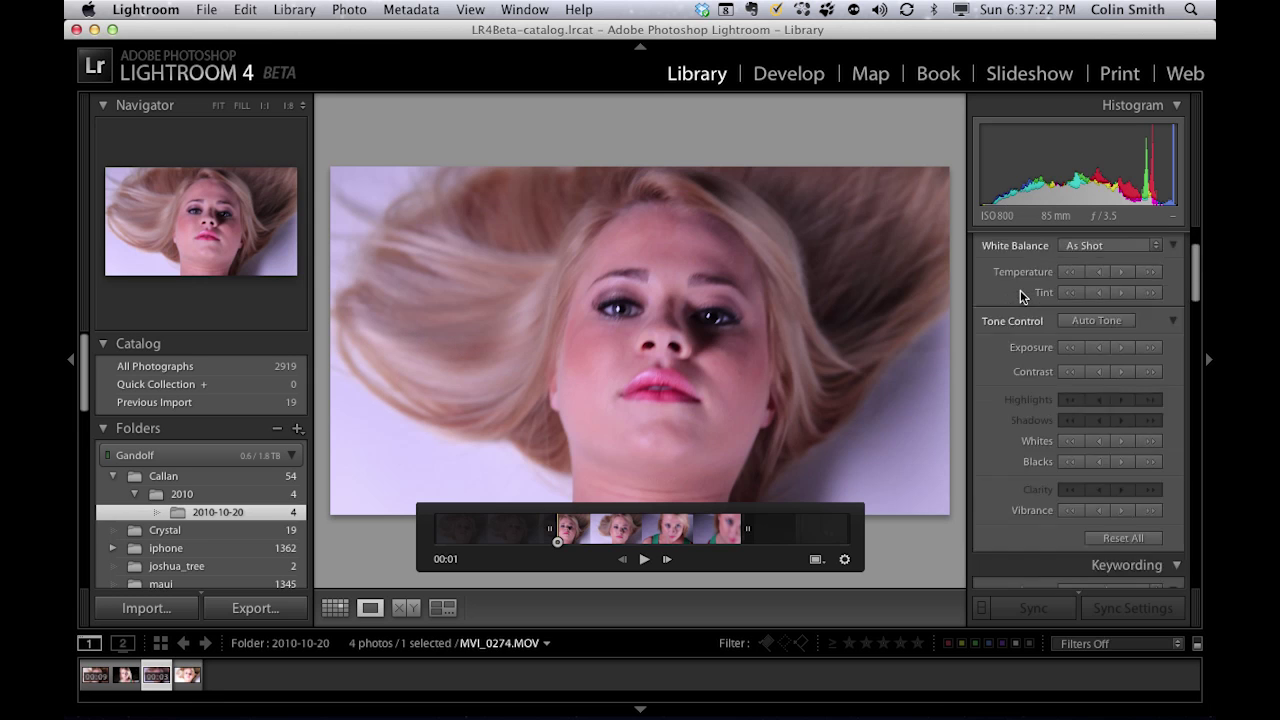
{"action": "left_click", "coordinate": [1157, 265]}
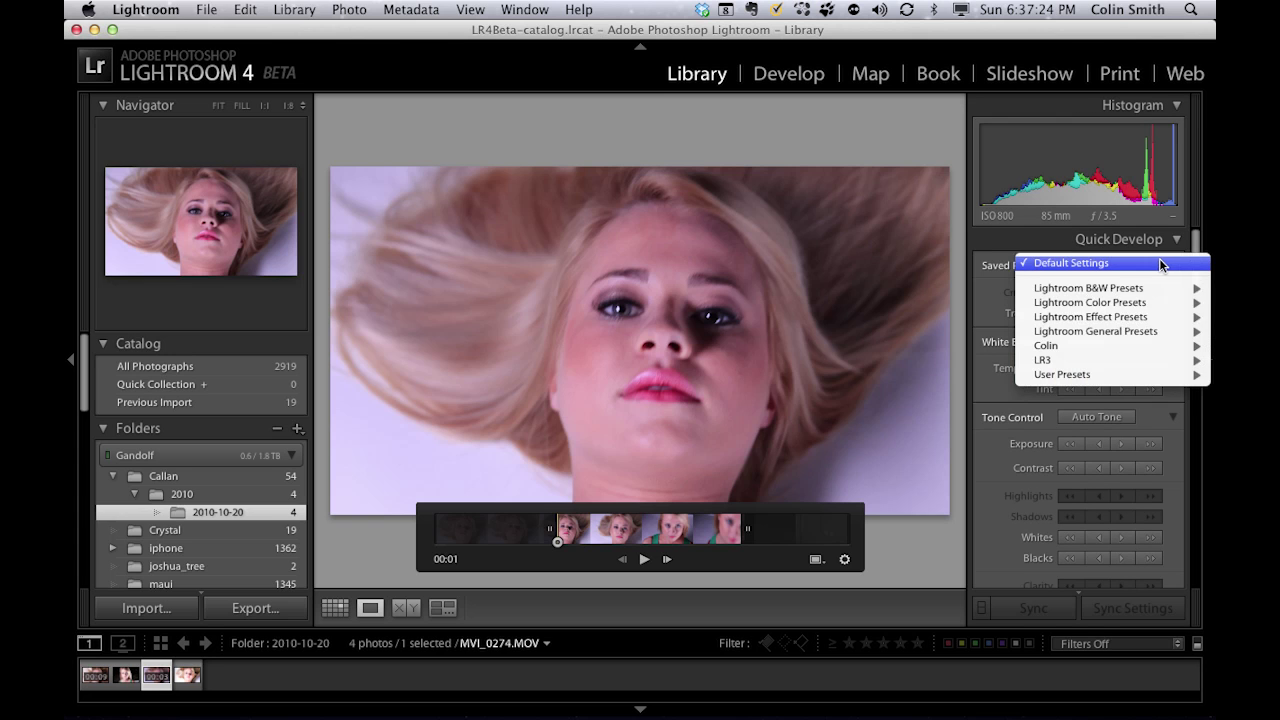
{"action": "mouse_move", "coordinate": [1085, 345]}
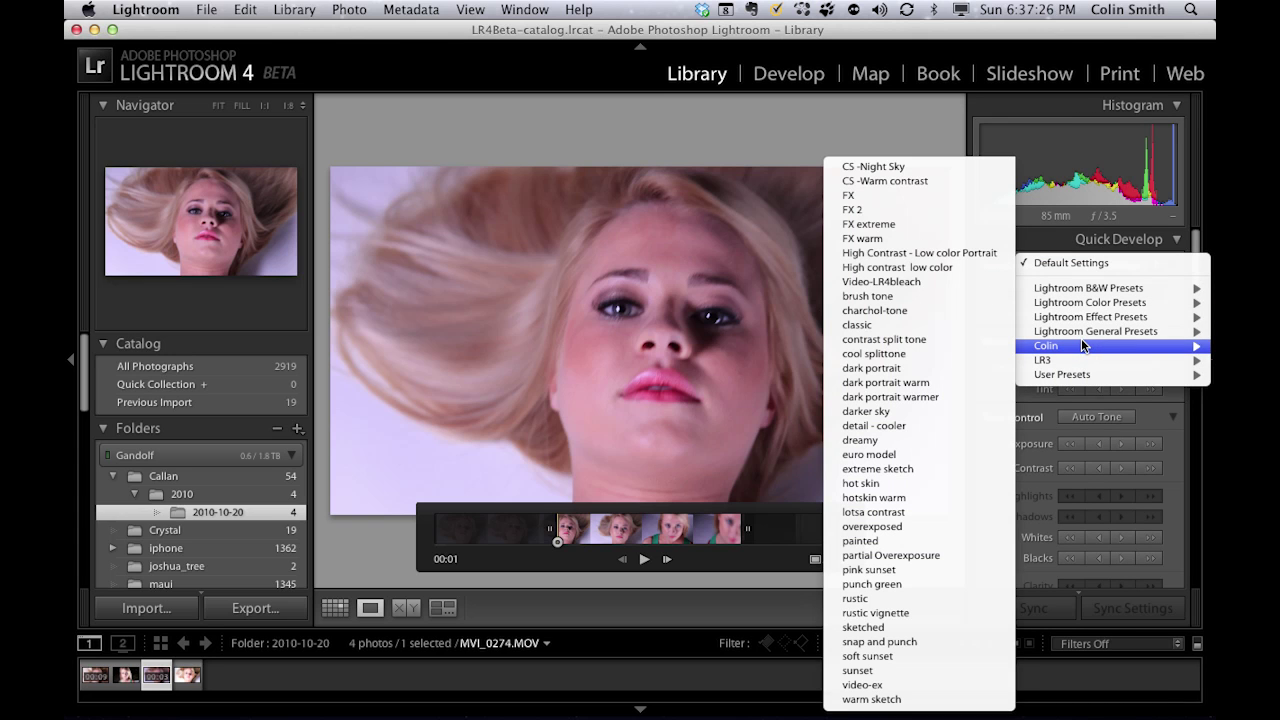
Apply the video-ex preset to MVI_0274.MOV, play and pause it, and return to 00:02.
{"action": "key", "text": "Escape"}
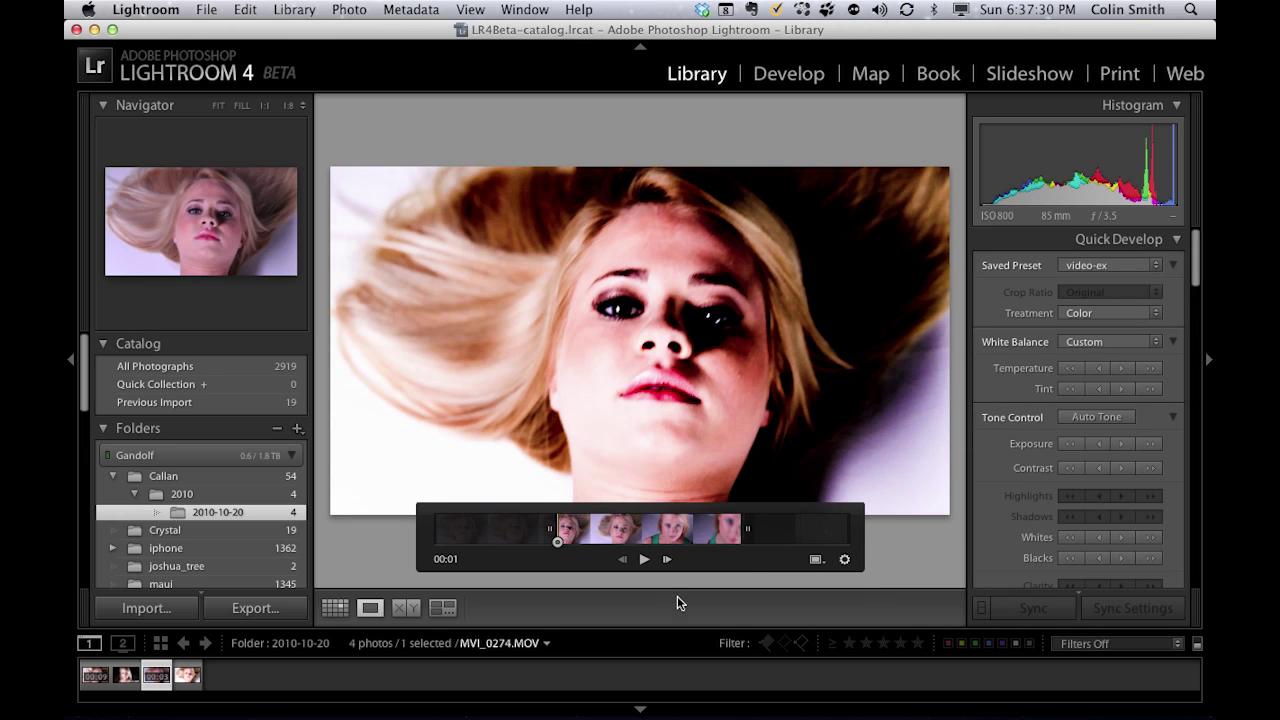
{"action": "left_click", "coordinate": [644, 559]}
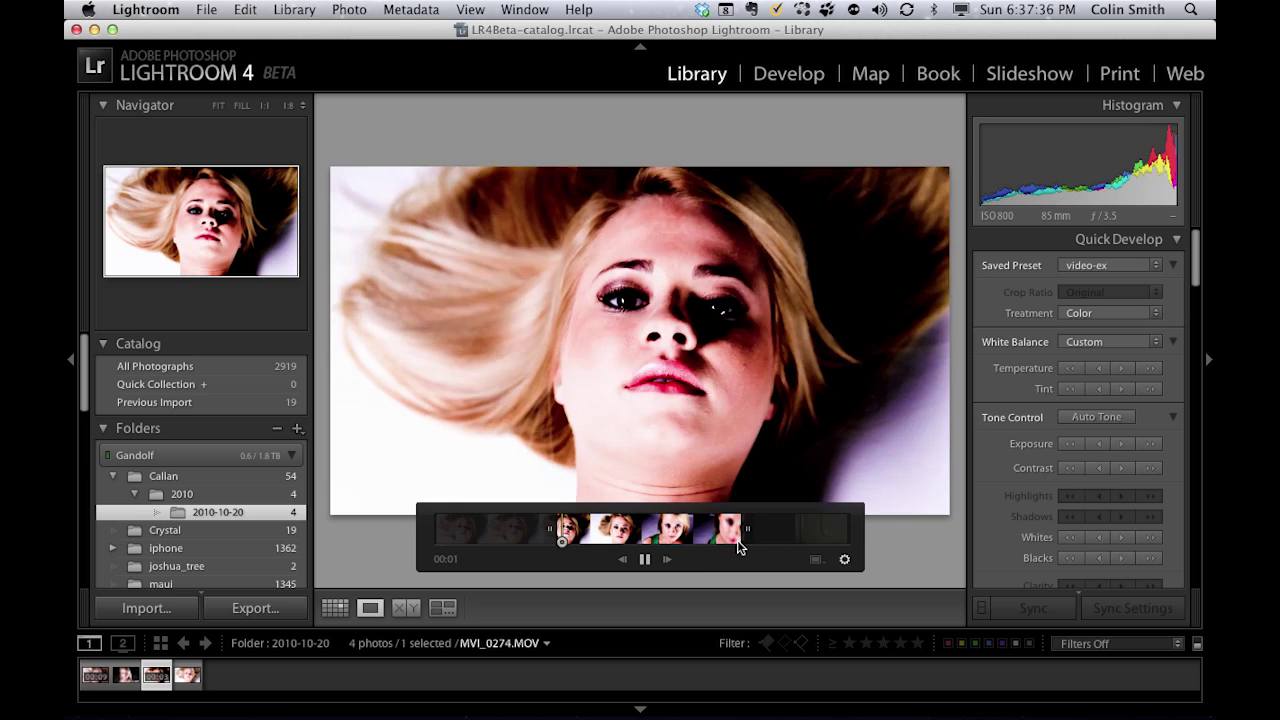
{"action": "left_click", "coordinate": [644, 559]}
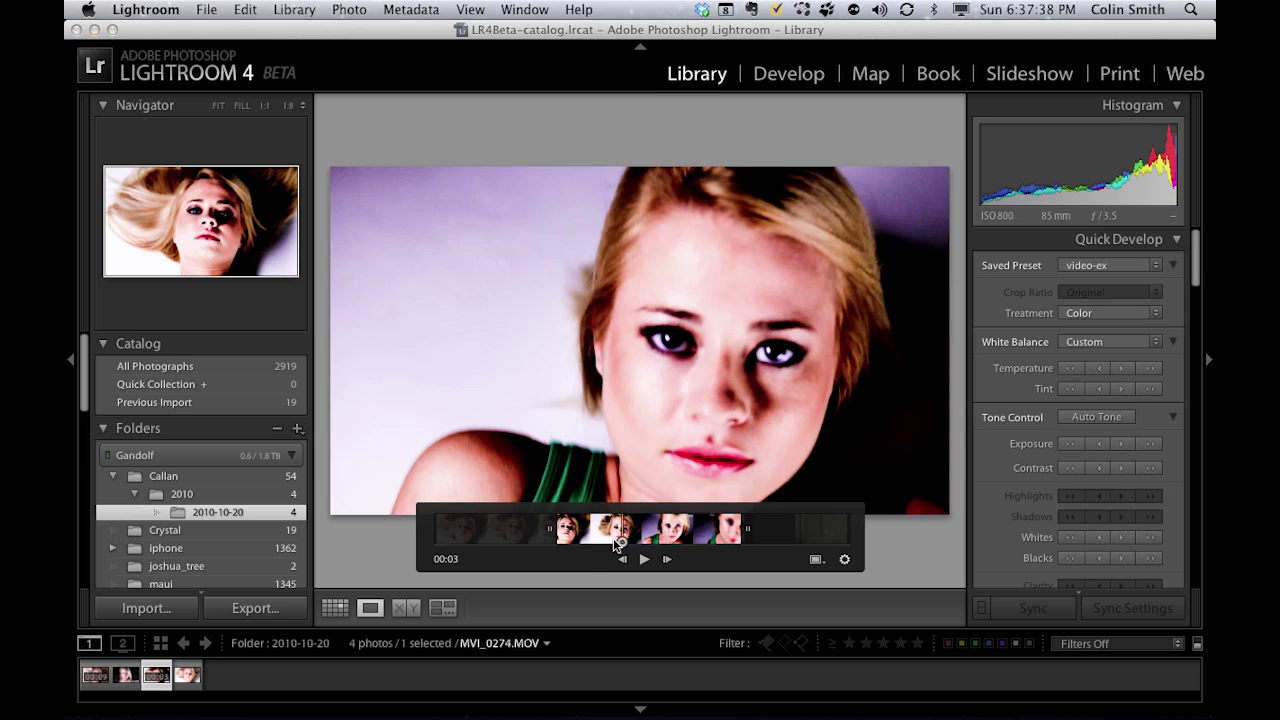
{"action": "left_click_drag", "start_coordinate": [613, 538], "coordinate": [568, 538]}
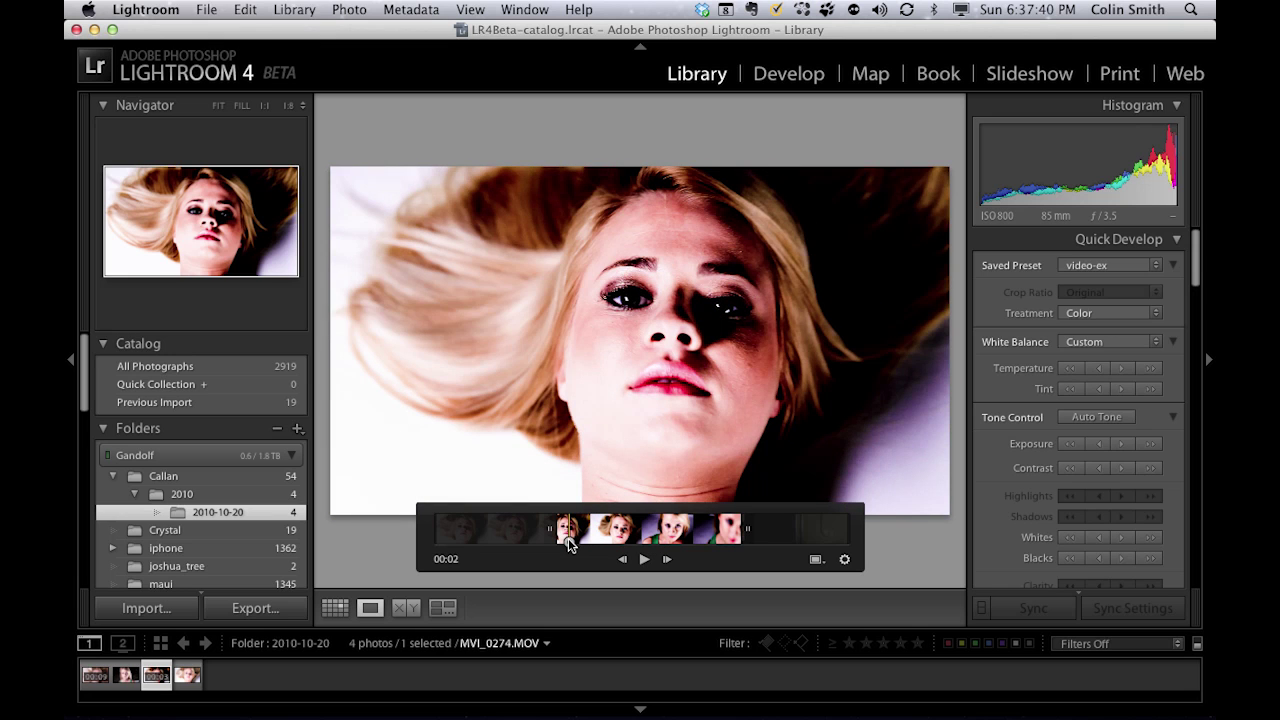